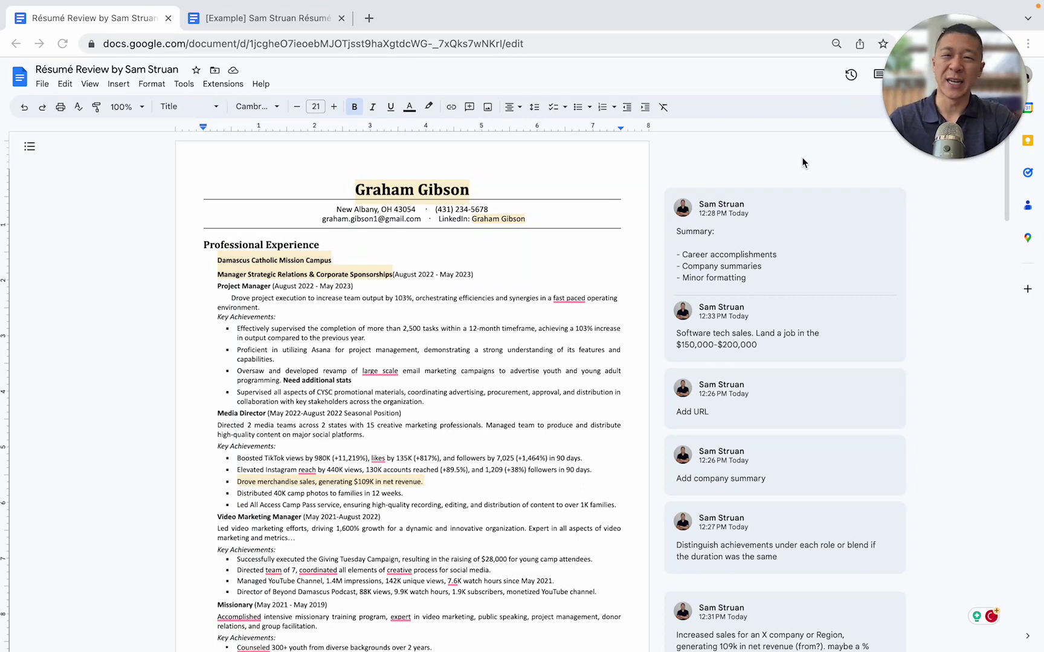
# - Zoom to 150% and resolve the Add URL comment on the LinkedIn name
pyautogui.click(133, 107)
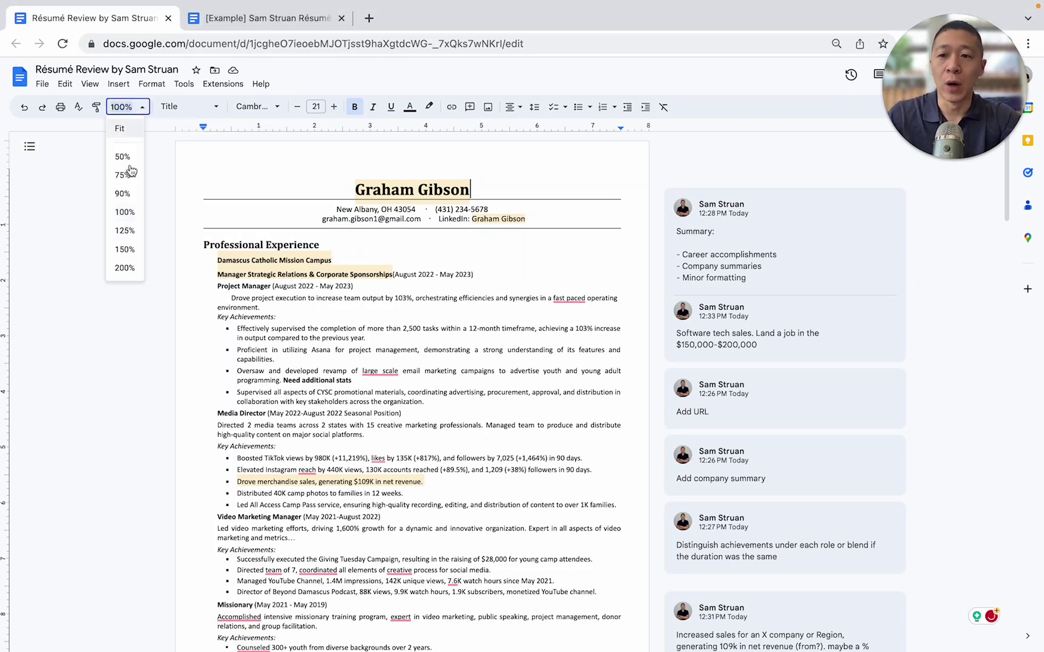
pyautogui.click(125, 249)
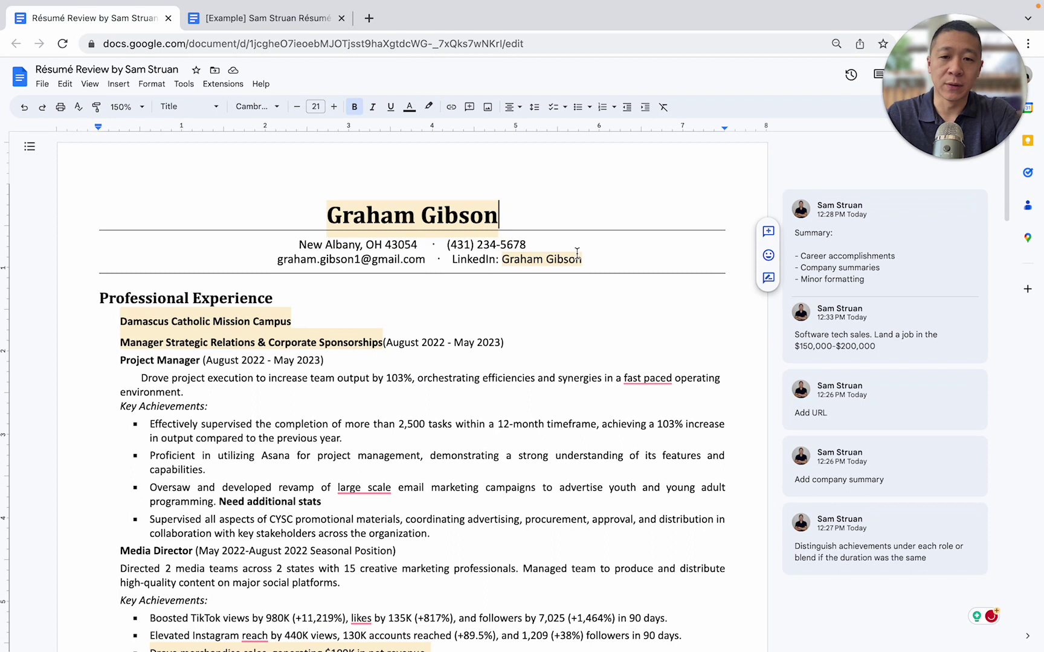
pyautogui.moveTo(579, 259); pyautogui.dragTo(458, 261)
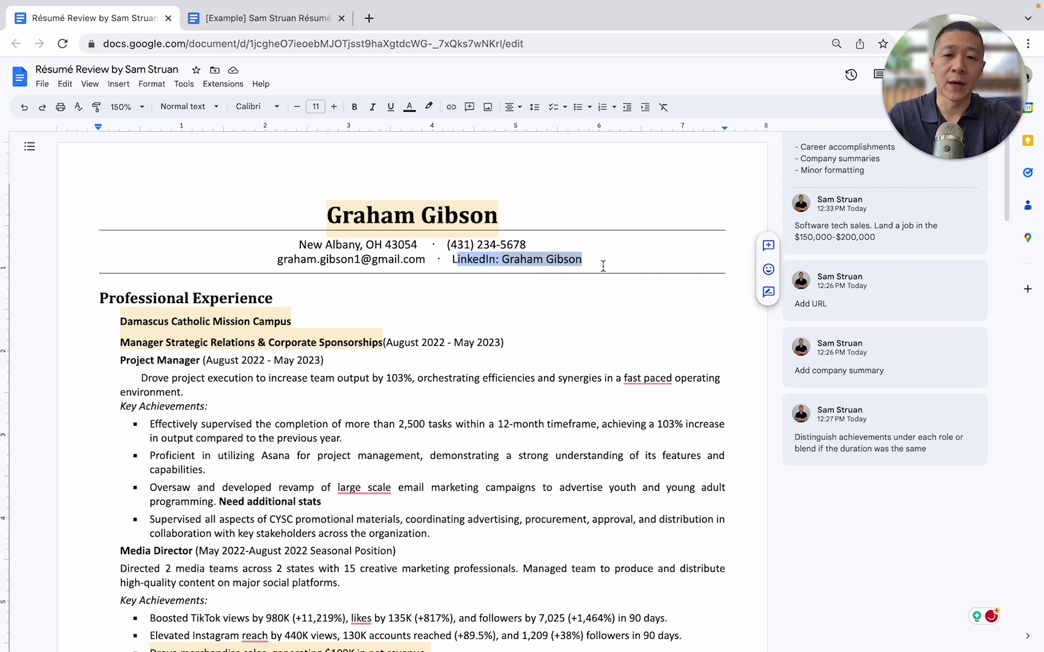
pyautogui.click(554, 308)
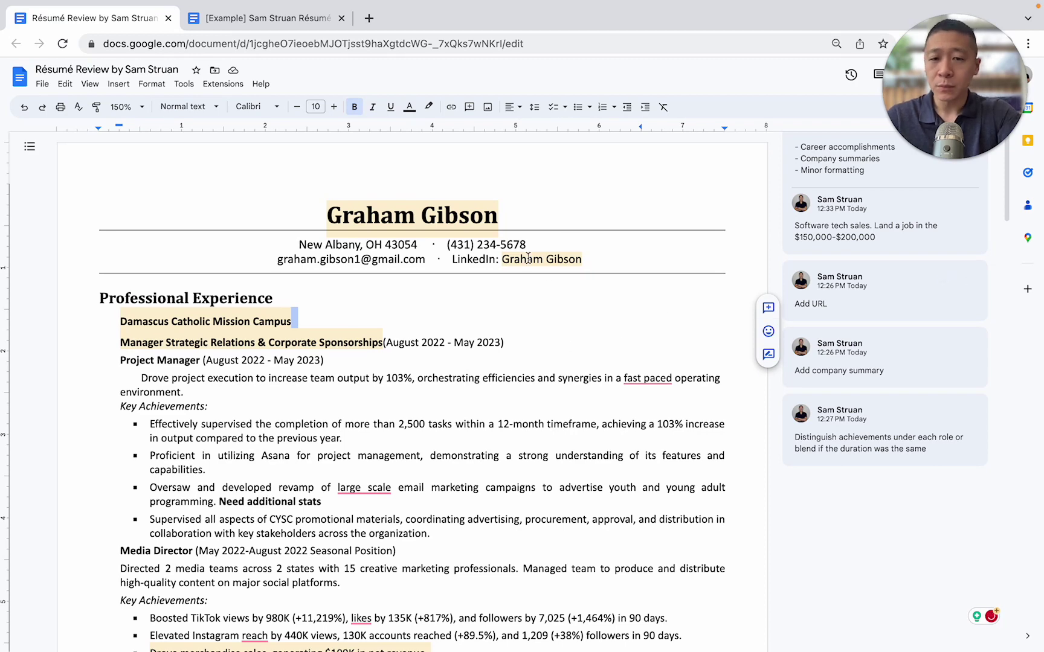
pyautogui.click(564, 261)
pyautogui.click(924, 279)
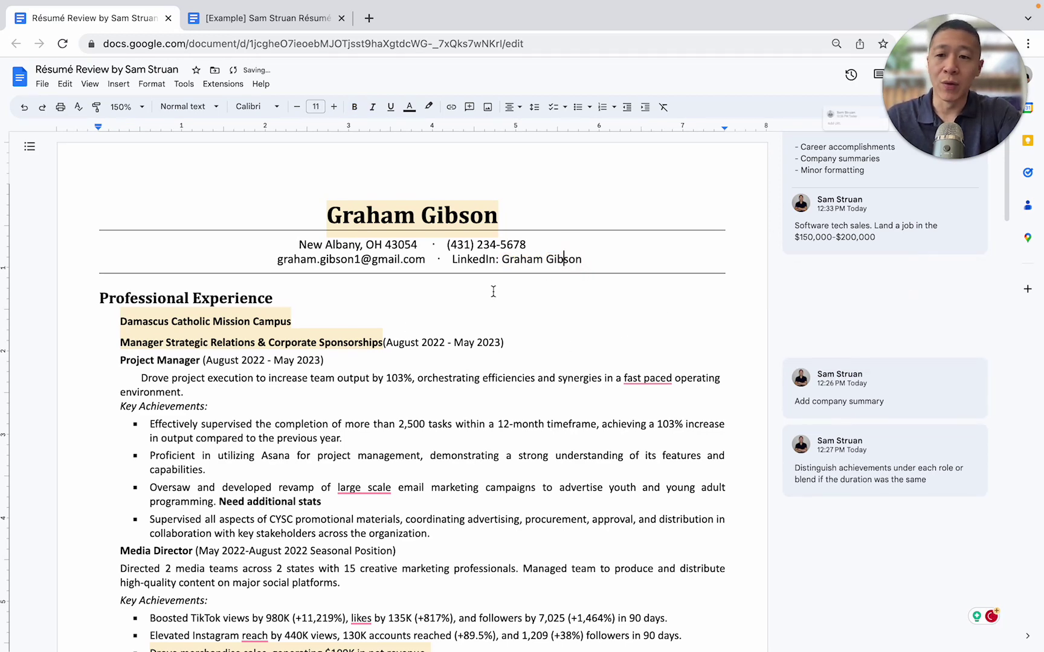
pyautogui.scroll(-3, 386, 279)
# - Switch to the example résumé document in the second browser tab
pyautogui.scroll(3, 387, 279)
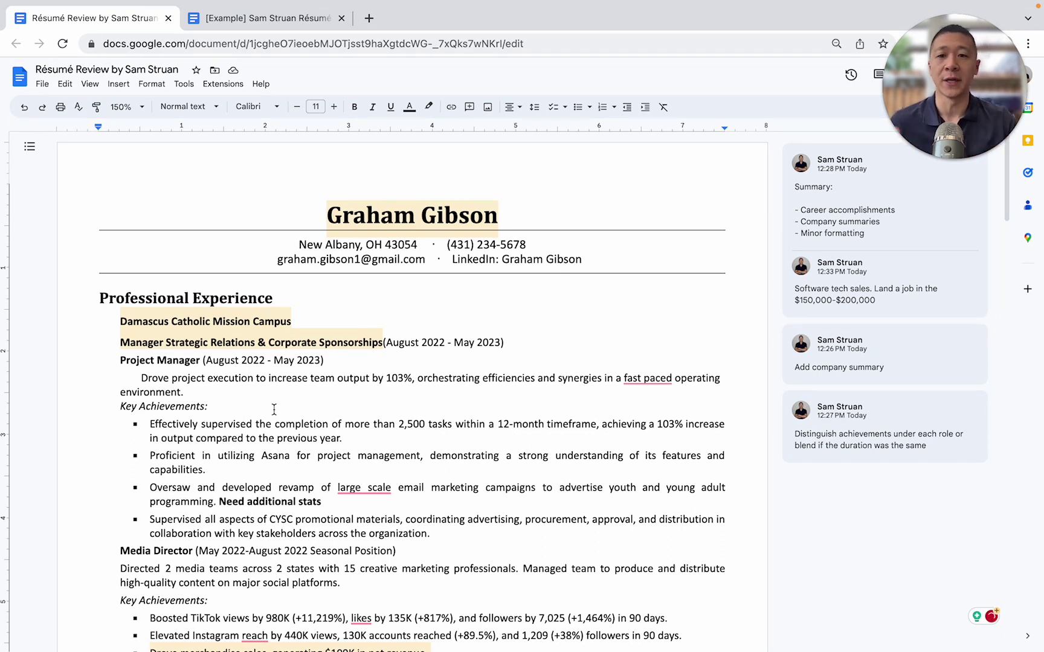
pyautogui.click(288, 27)
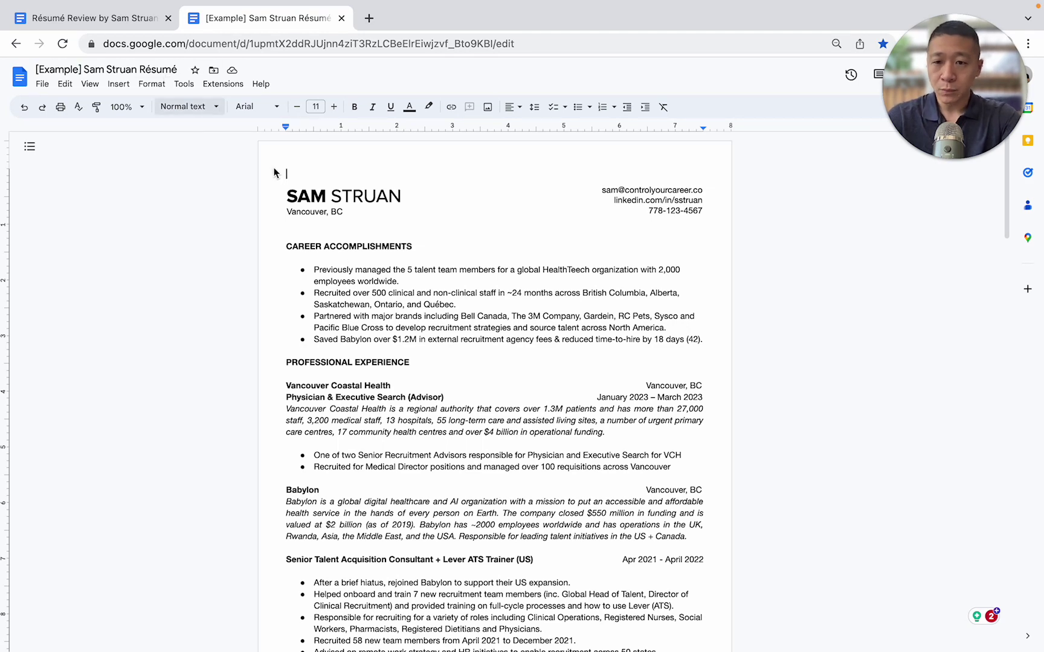
# - Remove the first Career Accomplishments bullet and set the zoom to 125%
pyautogui.moveTo(405, 282); pyautogui.dragTo(303, 269)
pyautogui.hotkey('ctrl', 'c')
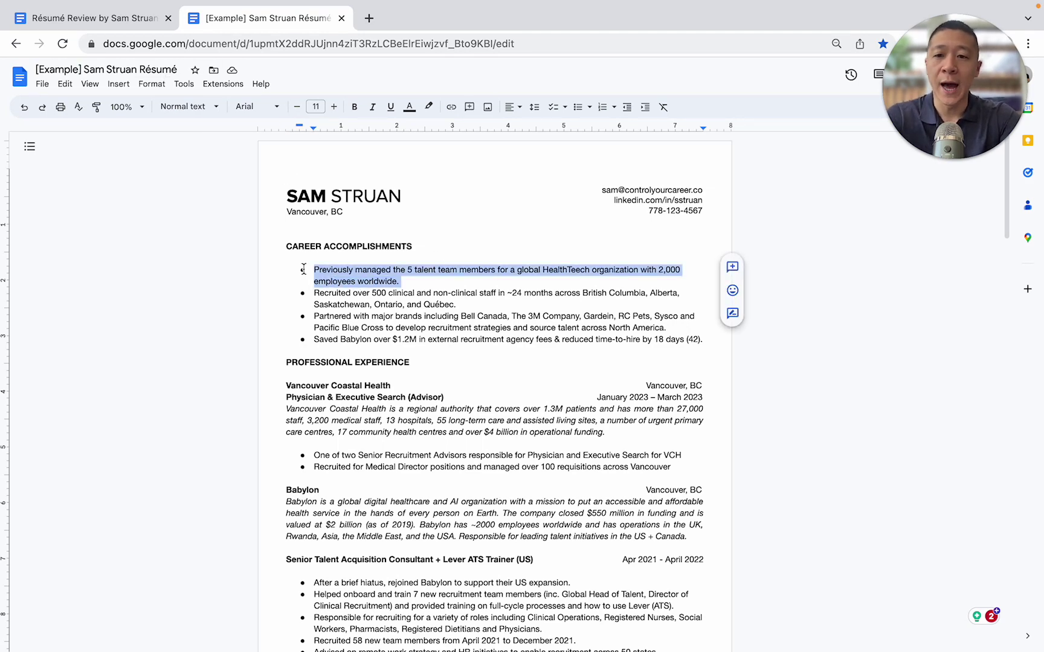
pyautogui.press('BackSpace')
pyautogui.press('BackSpace')
pyautogui.press('BackSpace')
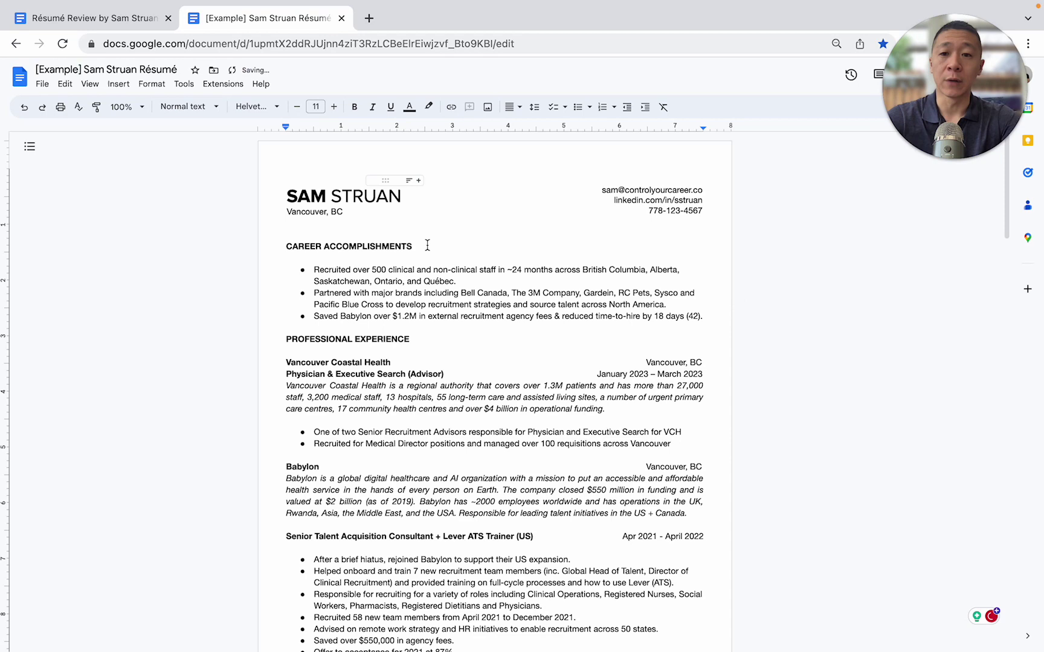
pyautogui.click(127, 107)
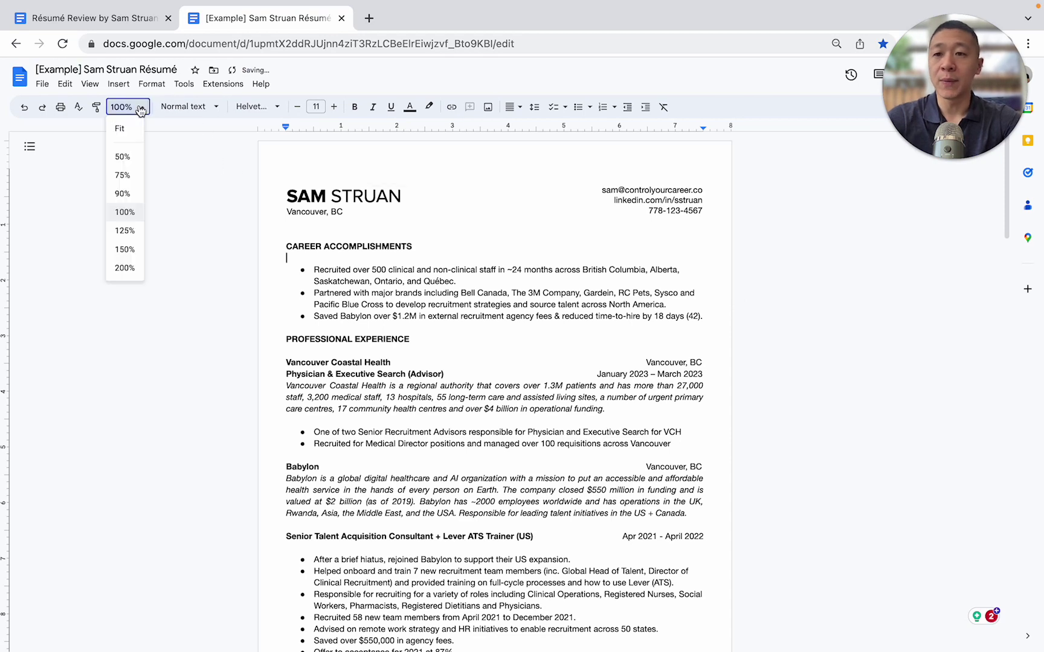
pyautogui.click(129, 231)
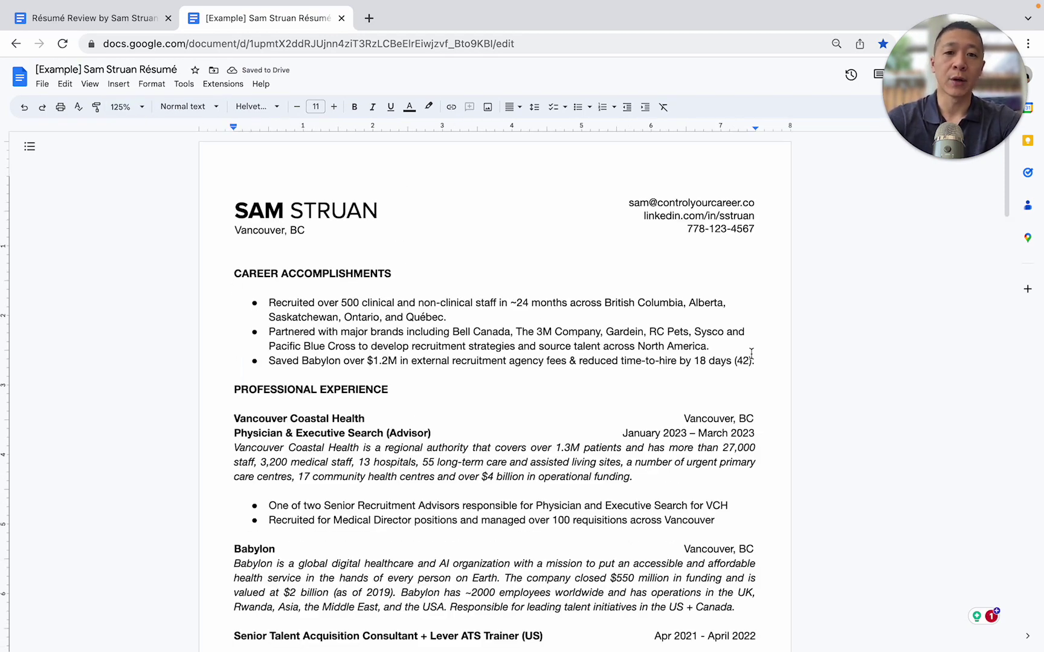
# - Paste the accomplishment back as the first bullet and correct 'HealthTeech' to 'HealthTech'
pyautogui.moveTo(463, 317); pyautogui.dragTo(238, 293)
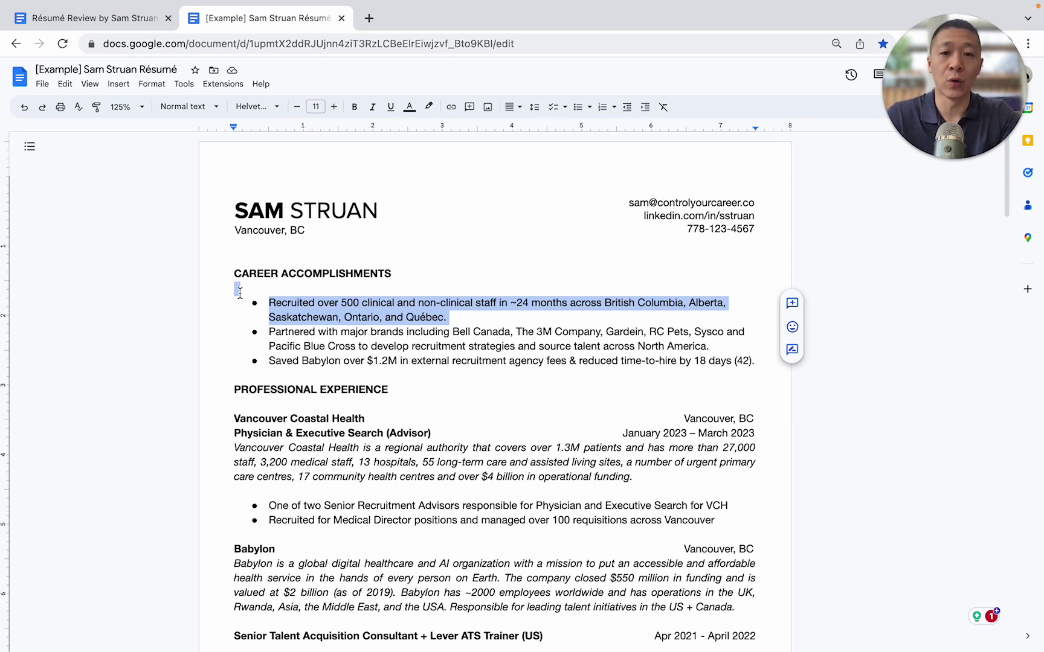
pyautogui.click(269, 305)
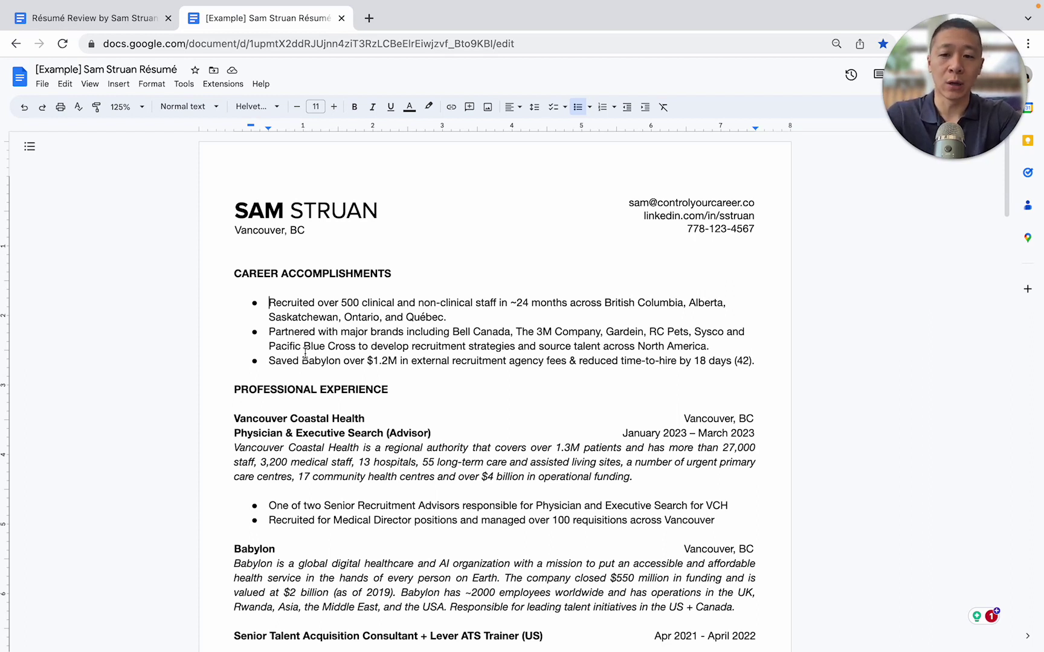
pyautogui.press('Return')
pyautogui.press('Up')
pyautogui.hotkey('ctrl', 'v')
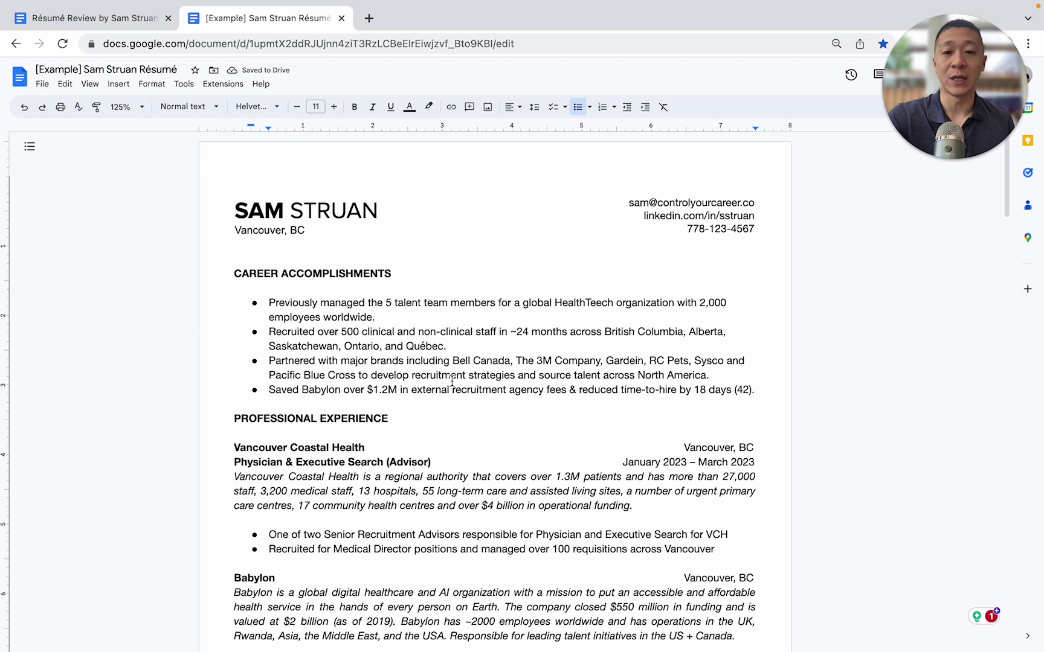
pyautogui.click(595, 303)
pyautogui.press('BackSpace')
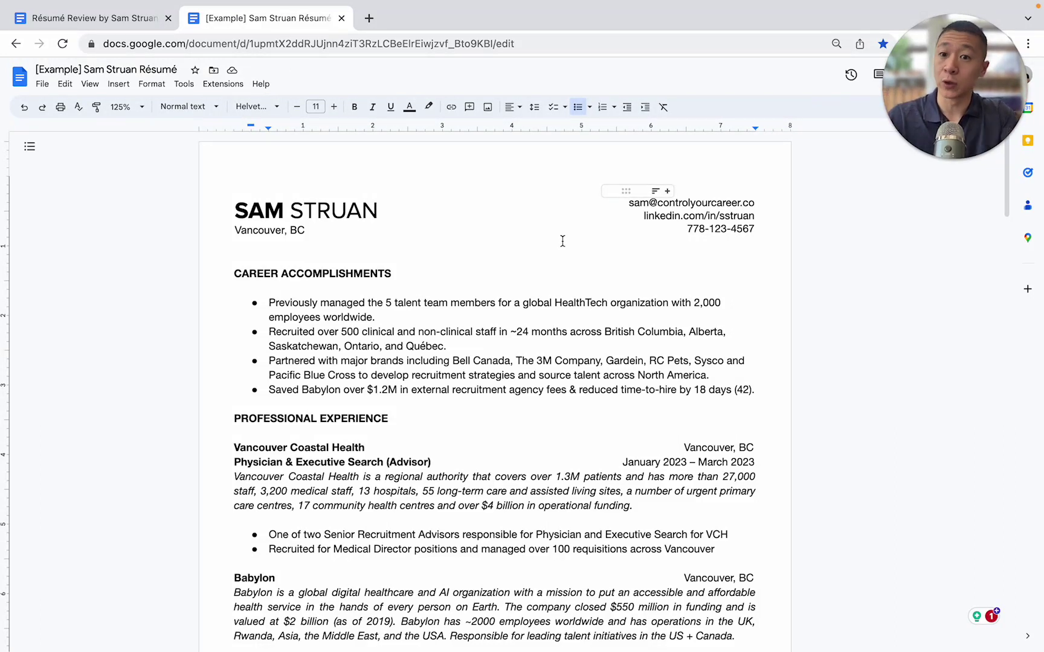
pyautogui.click(127, 19)
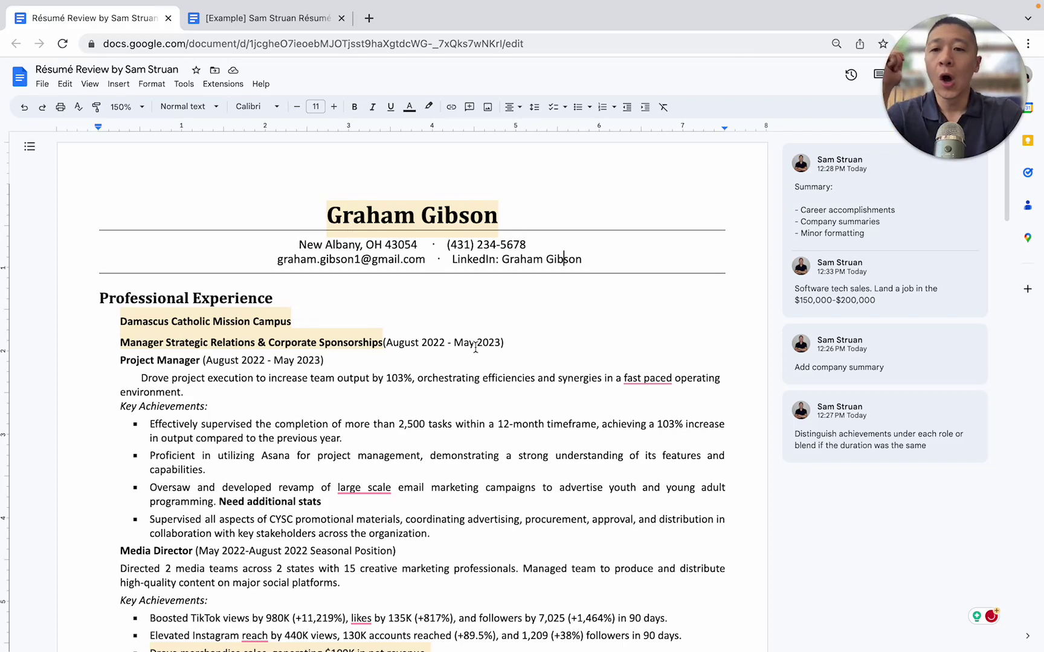
pyautogui.scroll(-1, 476, 347)
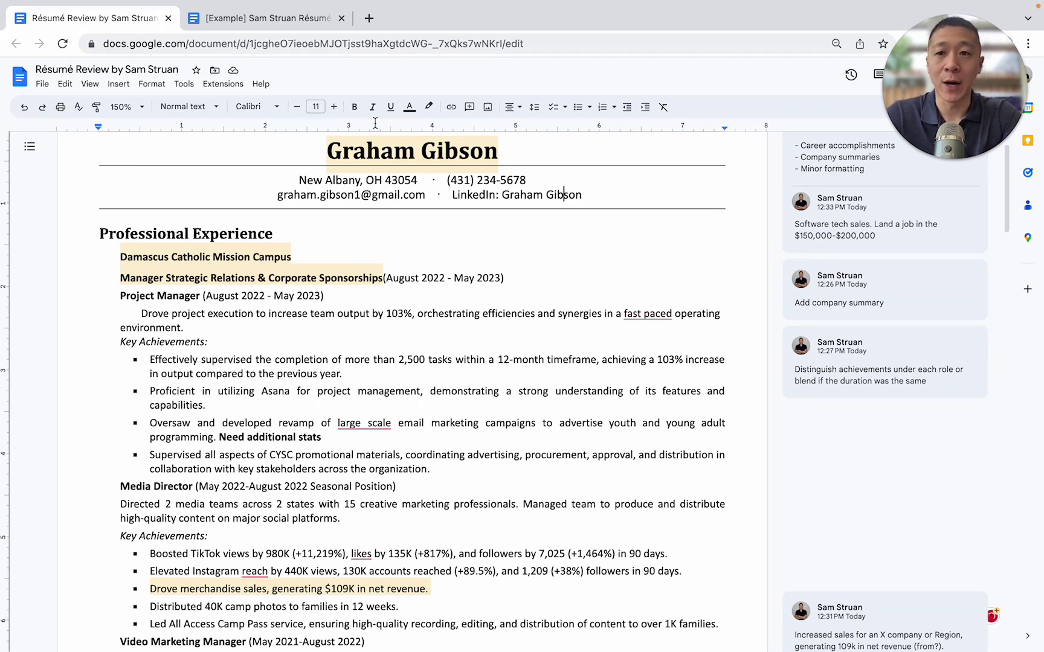
# - In the example résumé, delete the italic Babylon company description above Senior Talent Acquisition
pyautogui.click(263, 19)
pyautogui.scroll(-4, 400, 433)
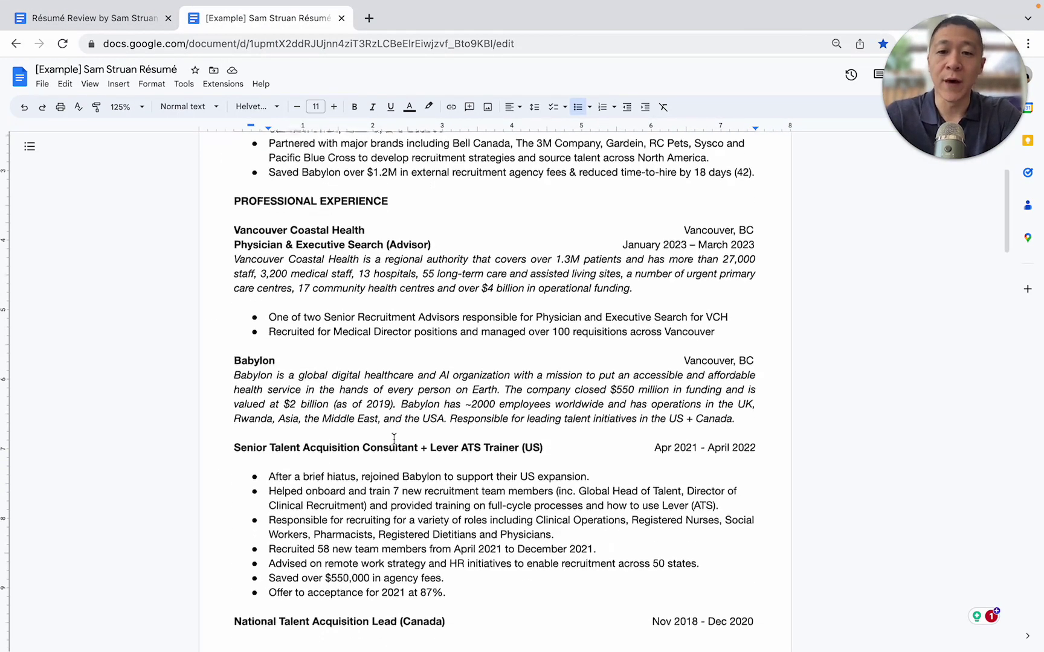
pyautogui.doubleClick(428, 371)
pyautogui.tripleClick(428, 371)
pyautogui.press('super+c')
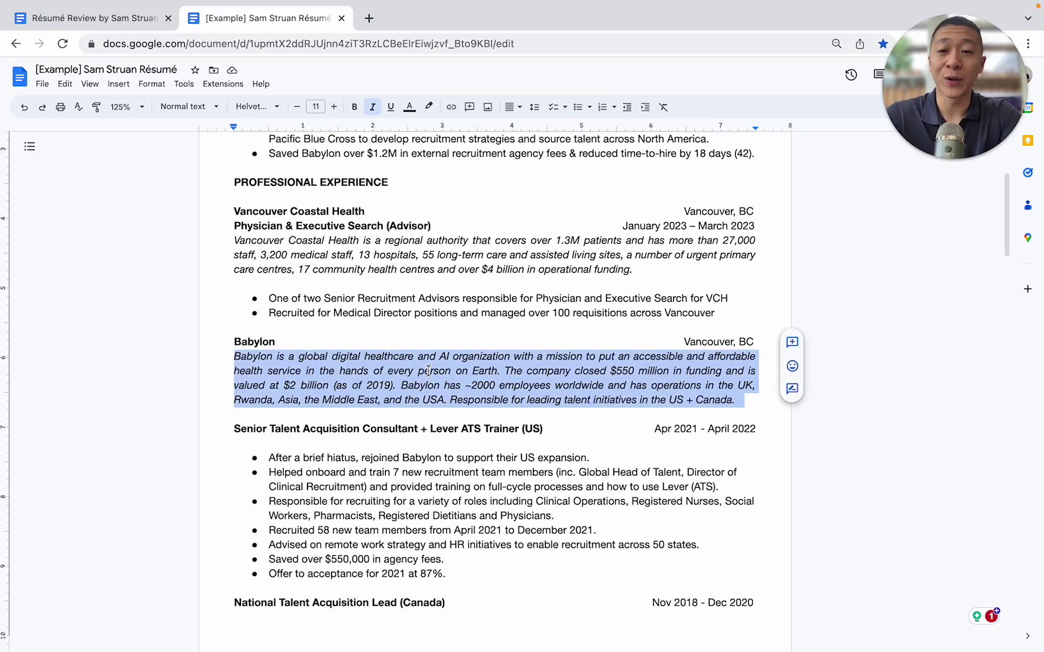
pyautogui.press('BackSpace')
pyautogui.press('BackSpace')
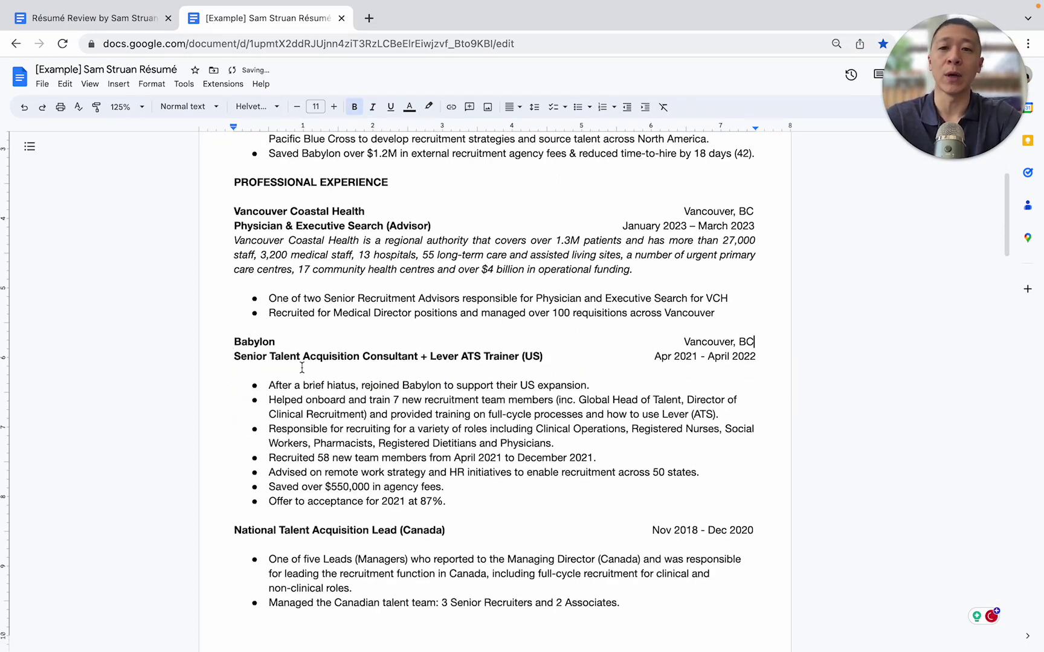
pyautogui.scroll(-3, 305, 389)
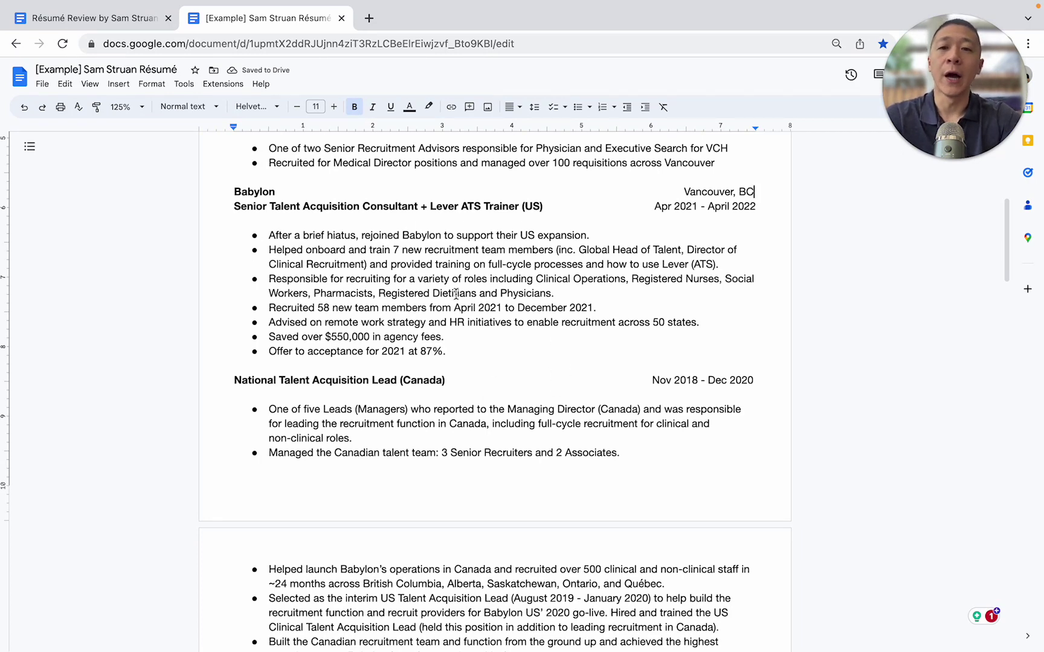
pyautogui.scroll(1, 325, 224)
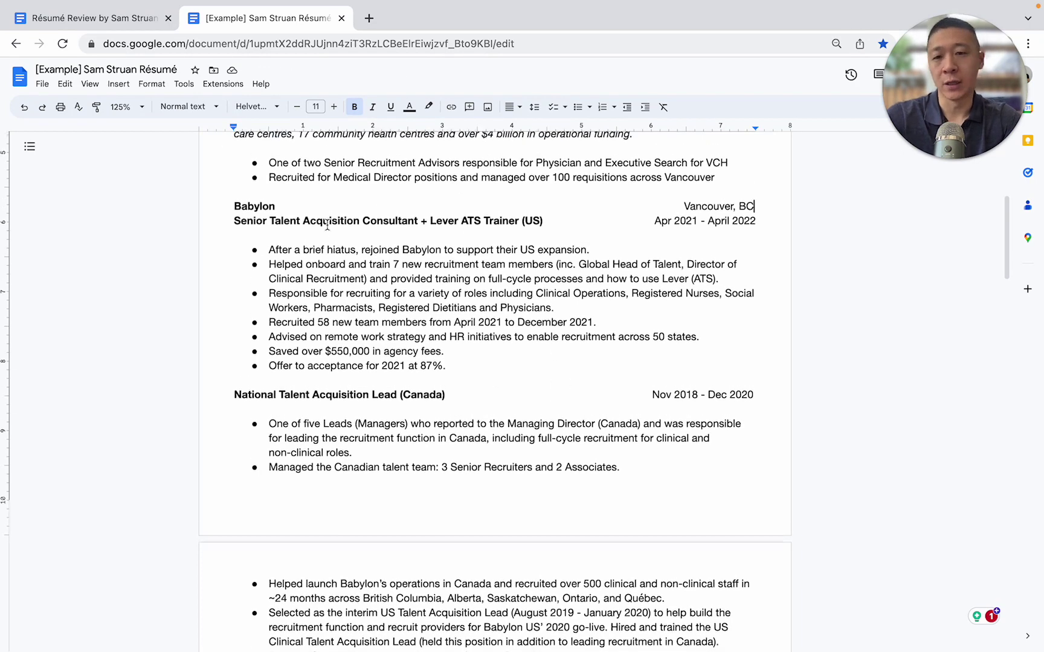
pyautogui.scroll(-2, 324, 229)
pyautogui.click(225, 172)
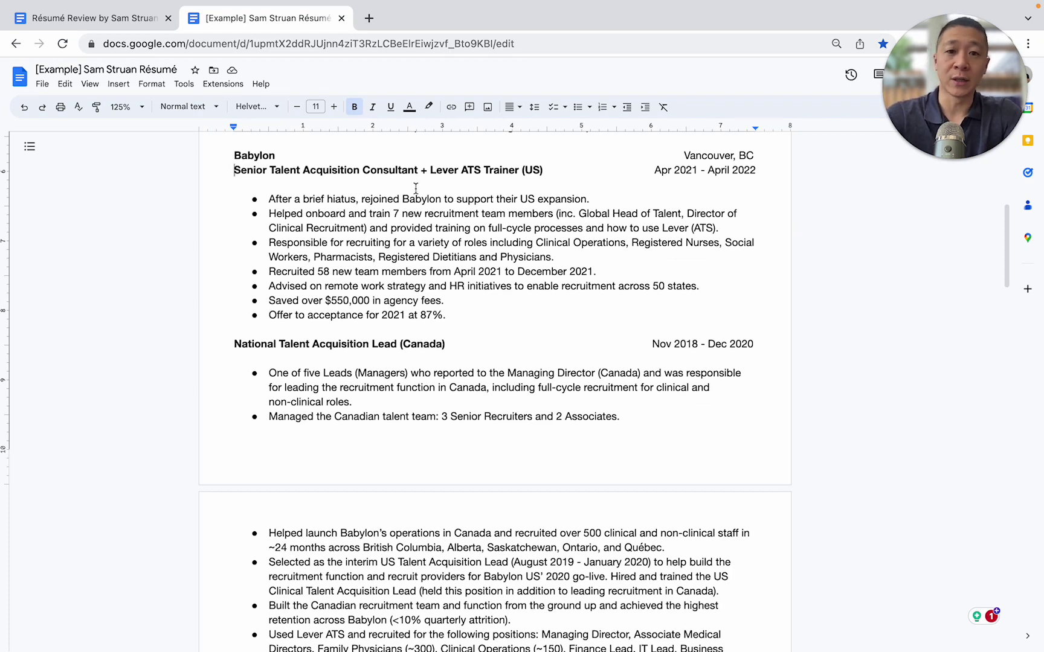
# - Paste the Babylon description back above the title, then return to the résumé under review
pyautogui.press('super+v')
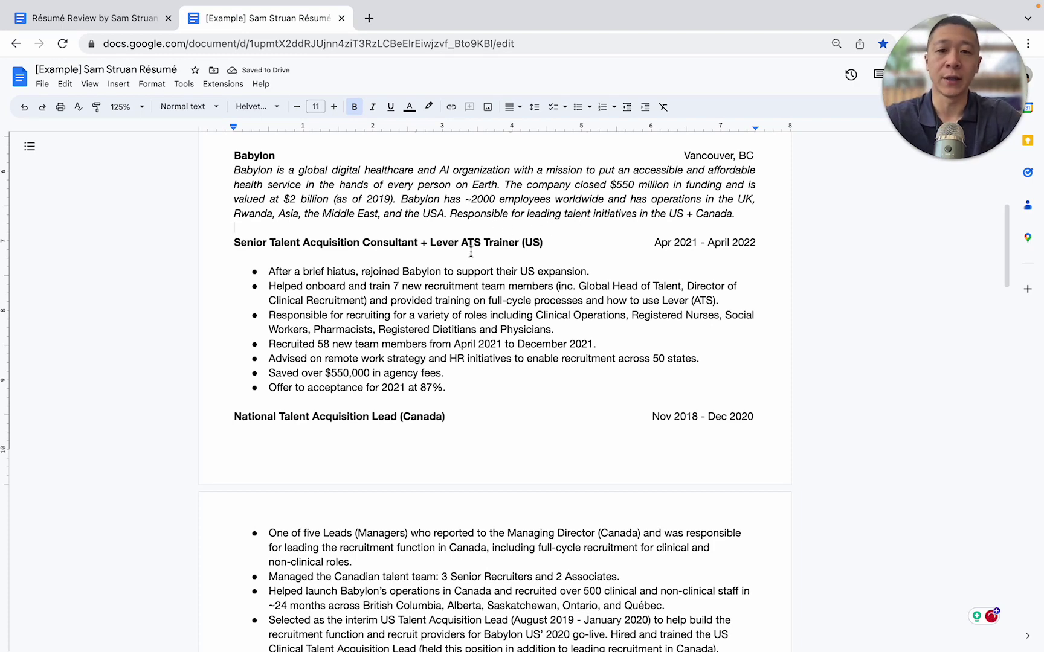
pyautogui.scroll(3, 530, 268)
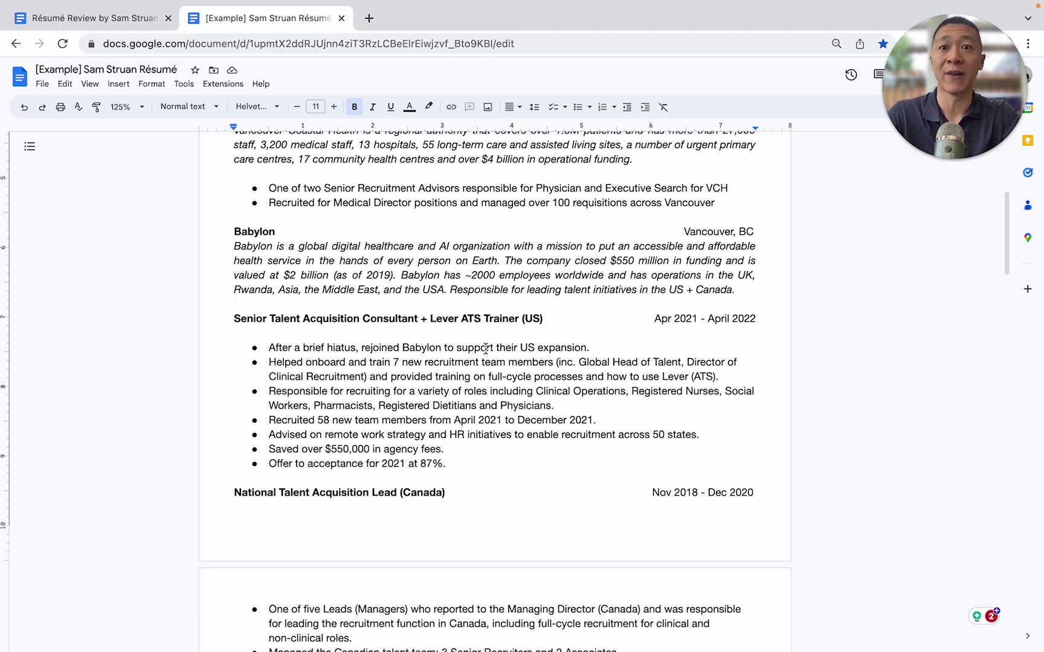
pyautogui.click(95, 18)
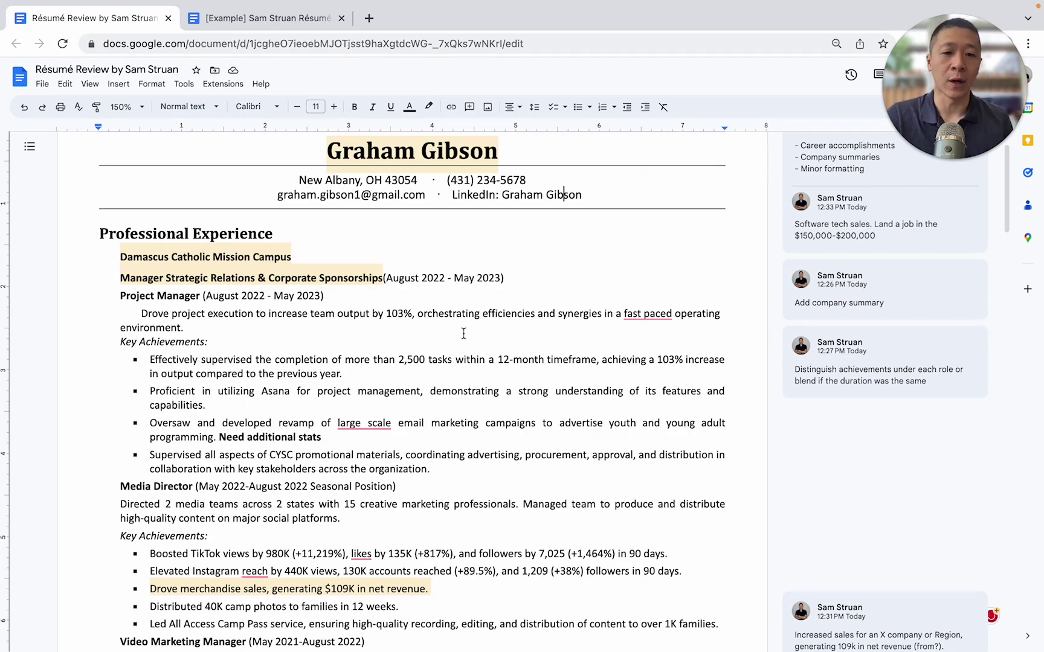
# - Highlight '$550 million' in the example résumé, then open the achievements-per-role comment
pyautogui.click(268, 18)
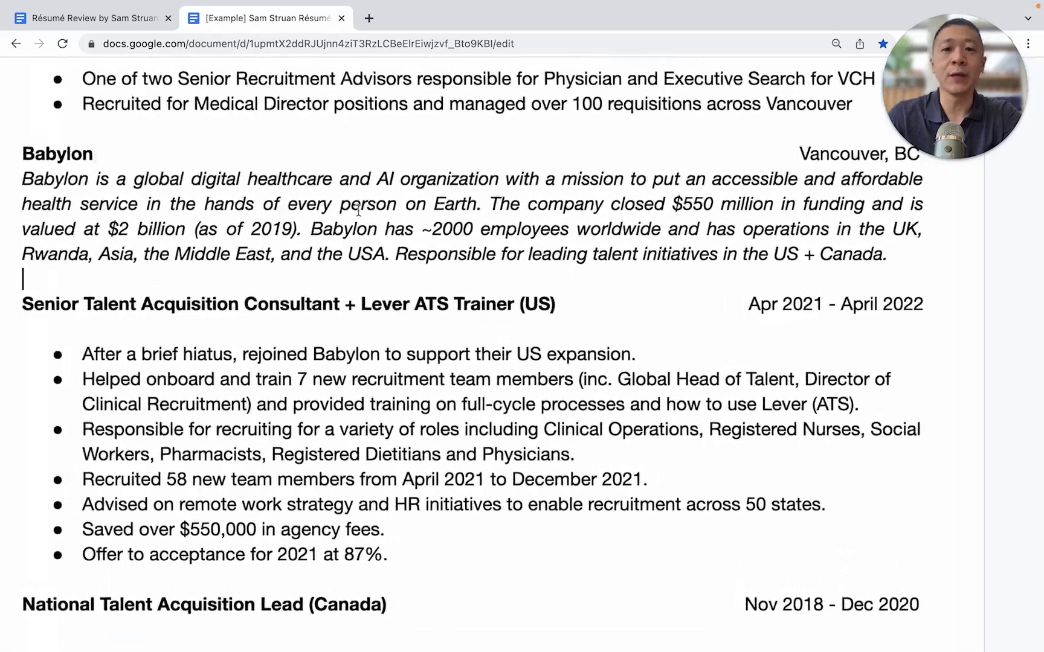
pyautogui.moveTo(372, 256); pyautogui.dragTo(48, 262)
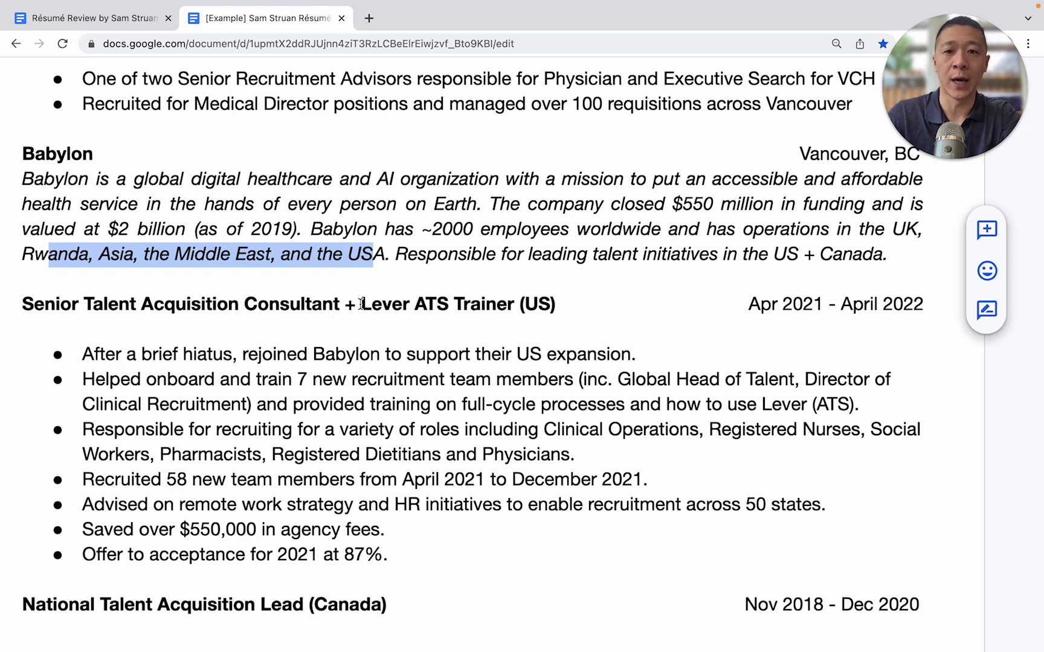
pyautogui.click(359, 248)
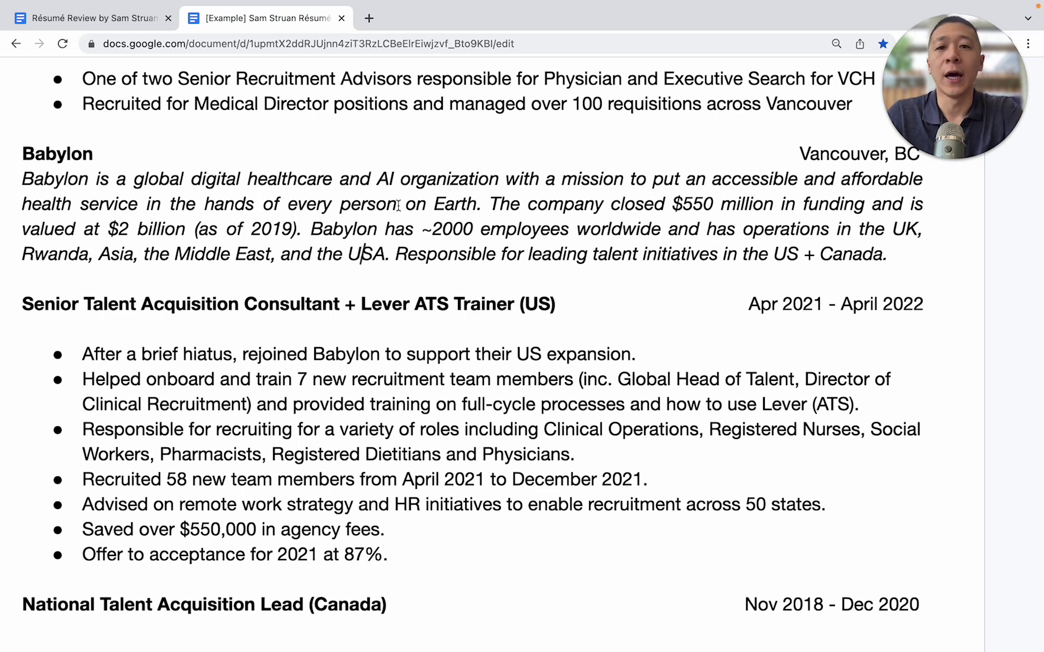
pyautogui.click(462, 229)
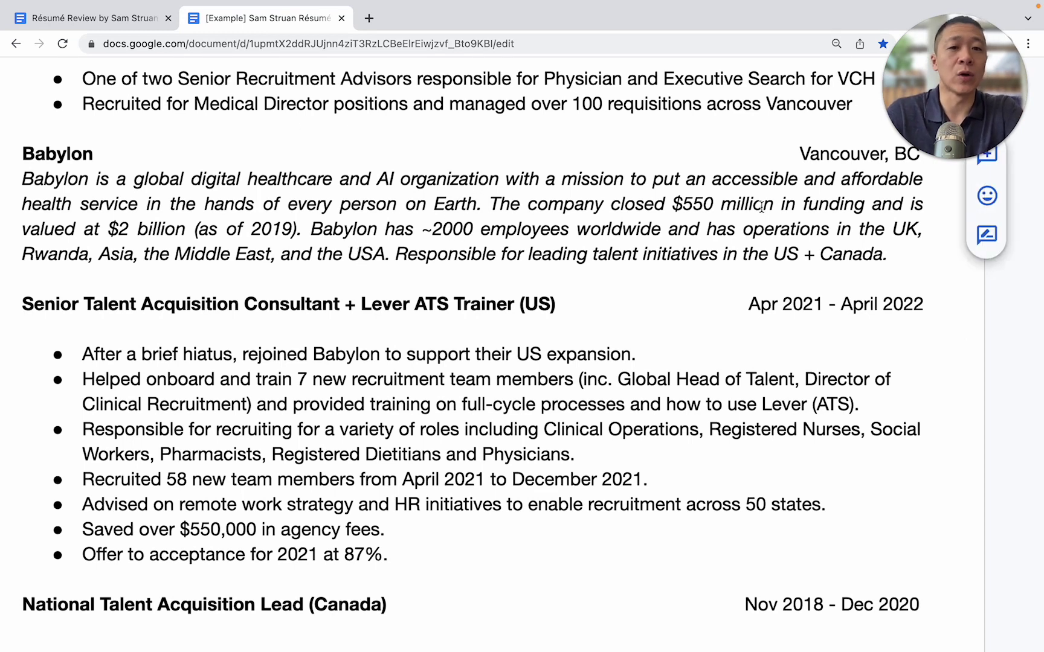
pyautogui.moveTo(783, 204); pyautogui.dragTo(677, 207)
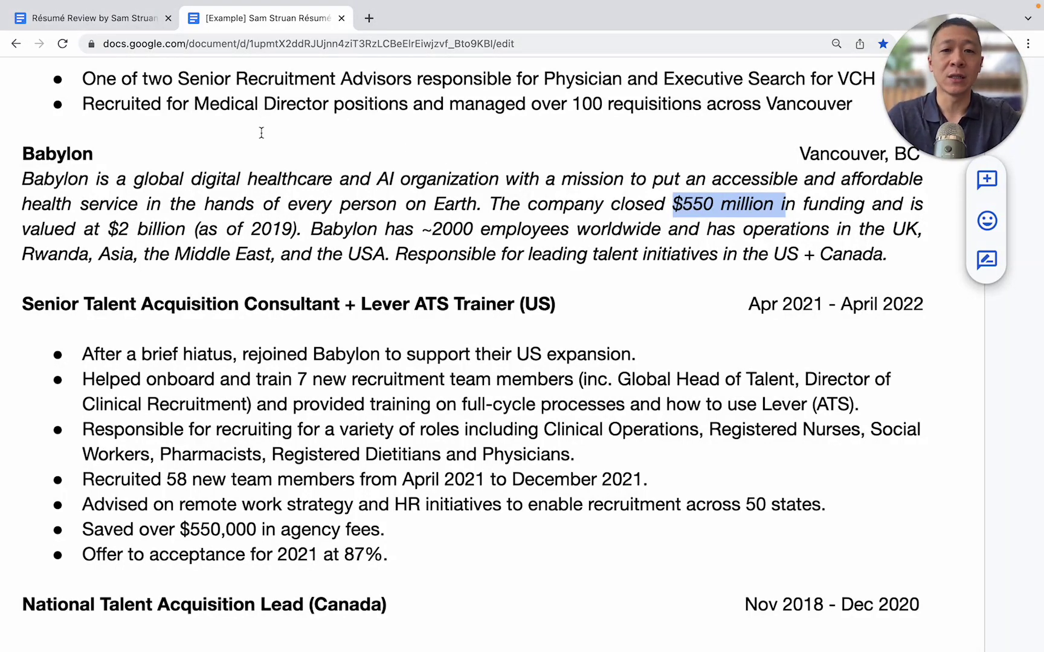
pyautogui.click(110, 20)
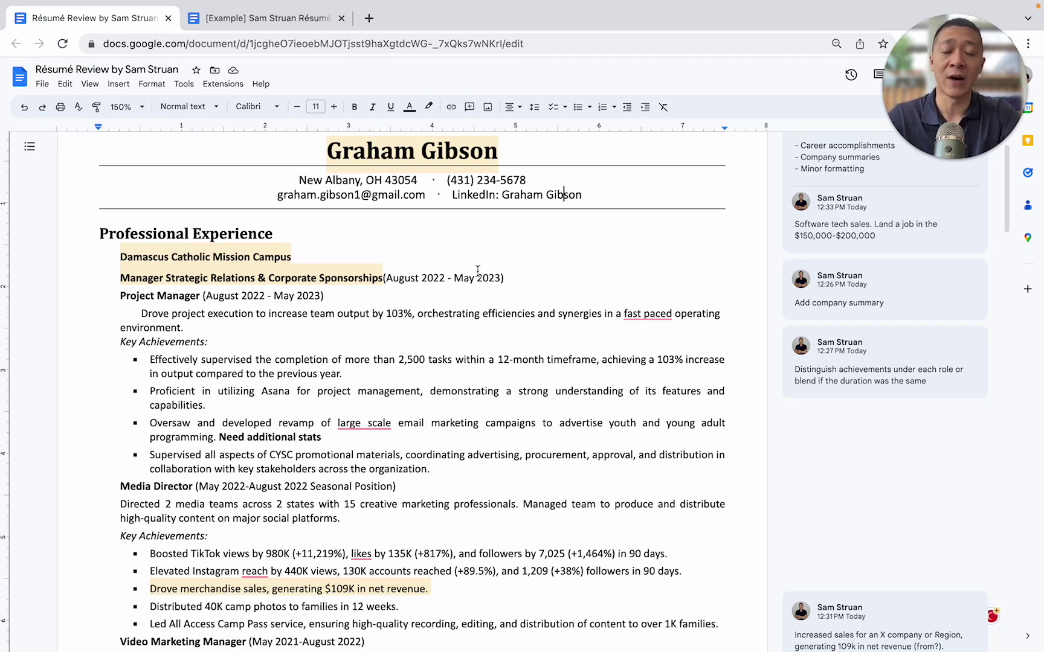
pyautogui.click(924, 376)
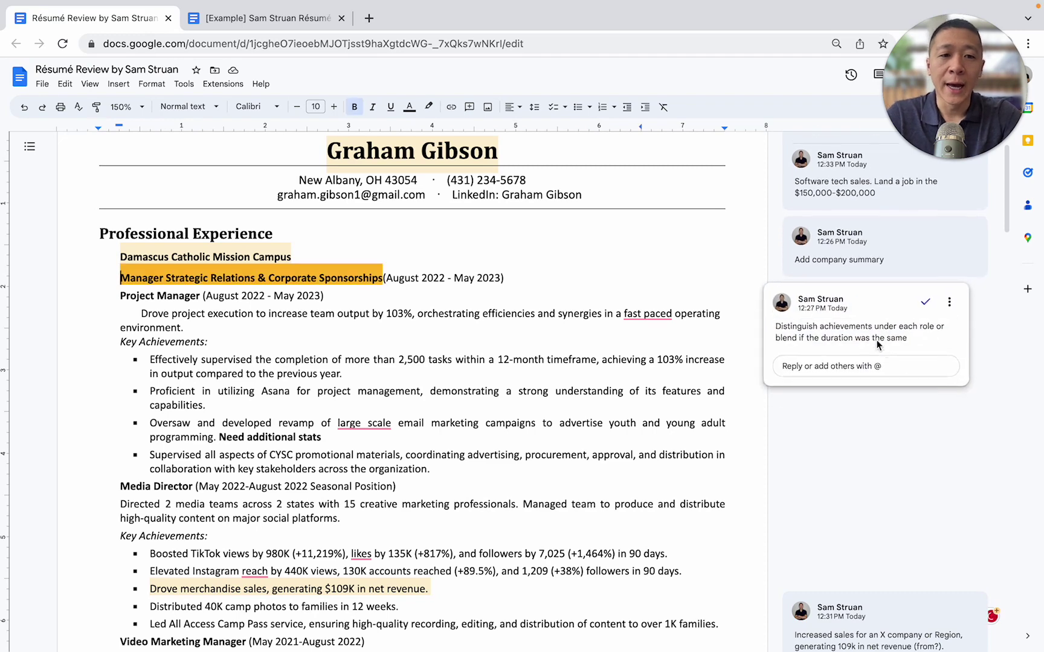
# - Add ' | Project Manager' after 'Sponsorships' on the Manager Strategic Relations title line
pyautogui.click(332, 299)
pyautogui.moveTo(343, 298); pyautogui.dragTo(79, 281)
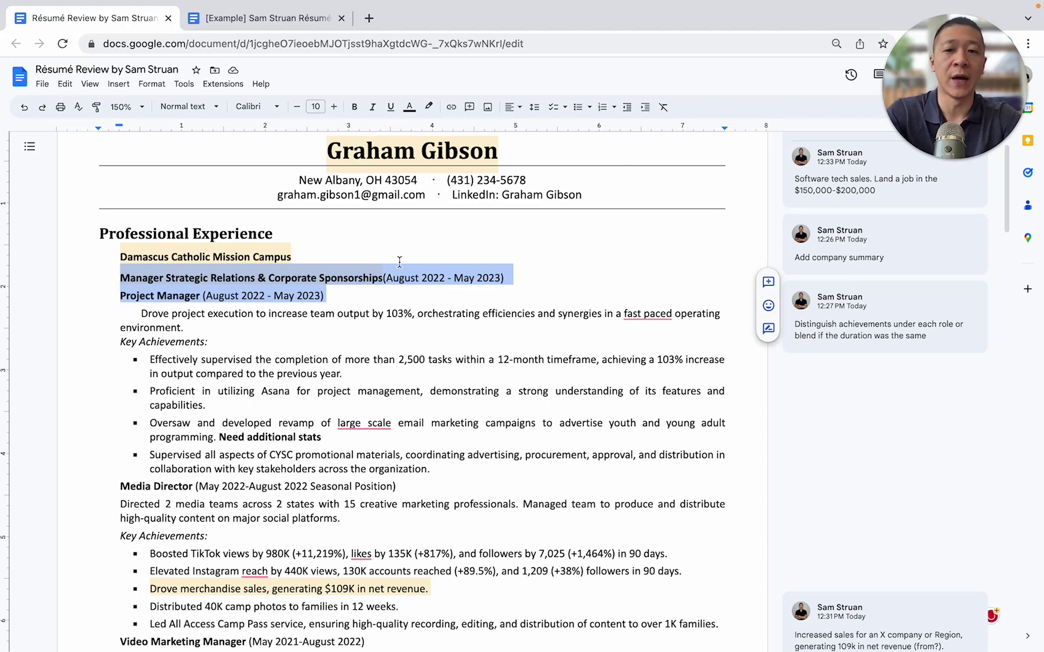
pyautogui.click(385, 279)
pyautogui.write('| Pro')
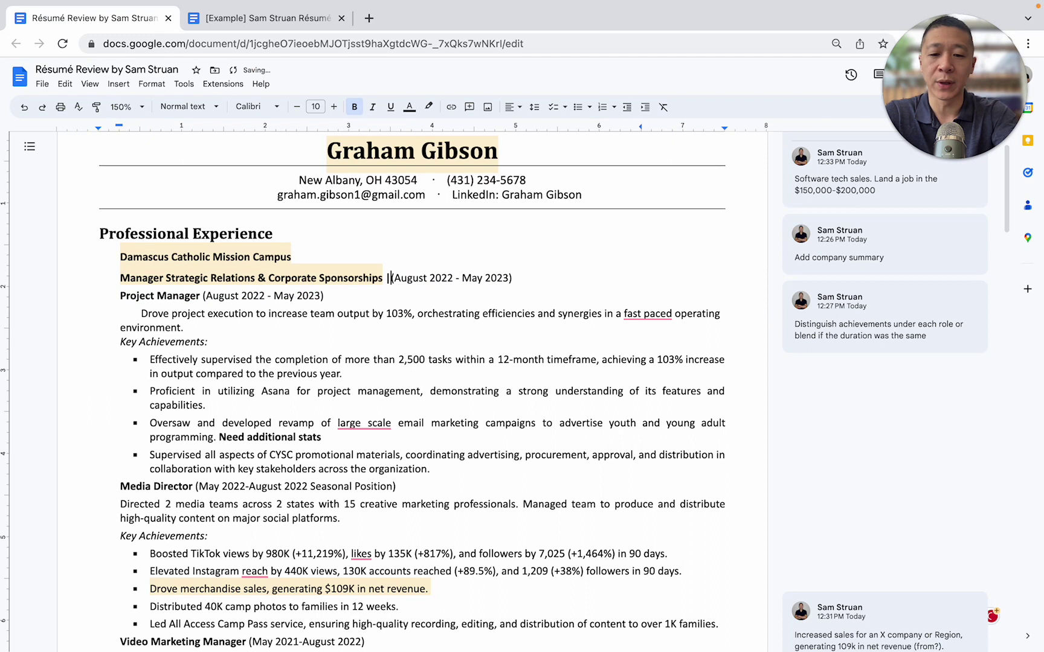
pyautogui.write('ject Ma')
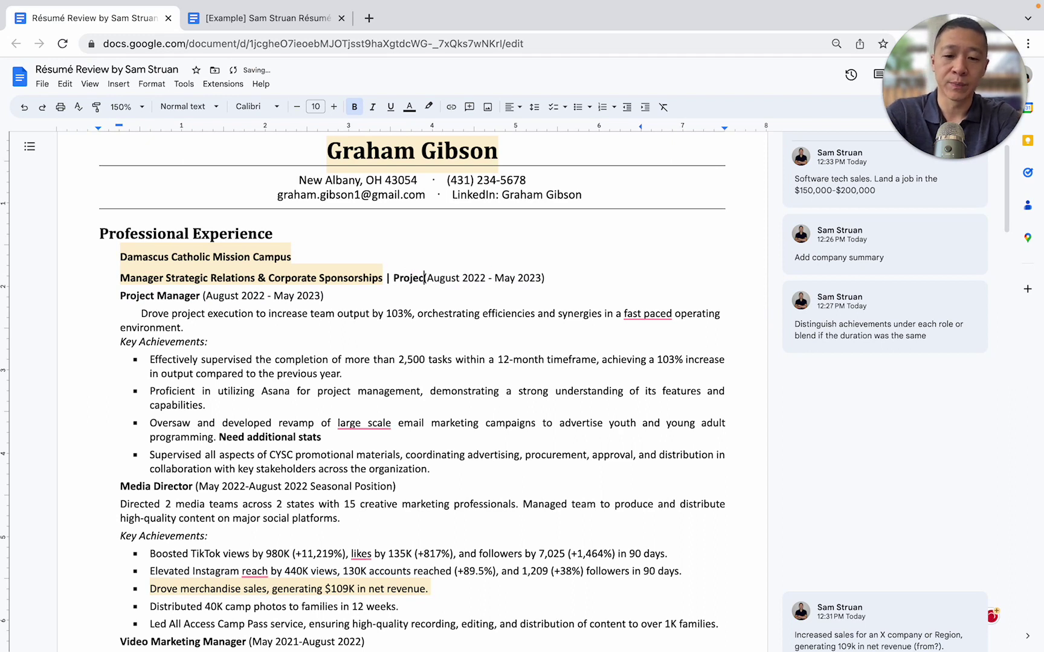
pyautogui.write('nager')
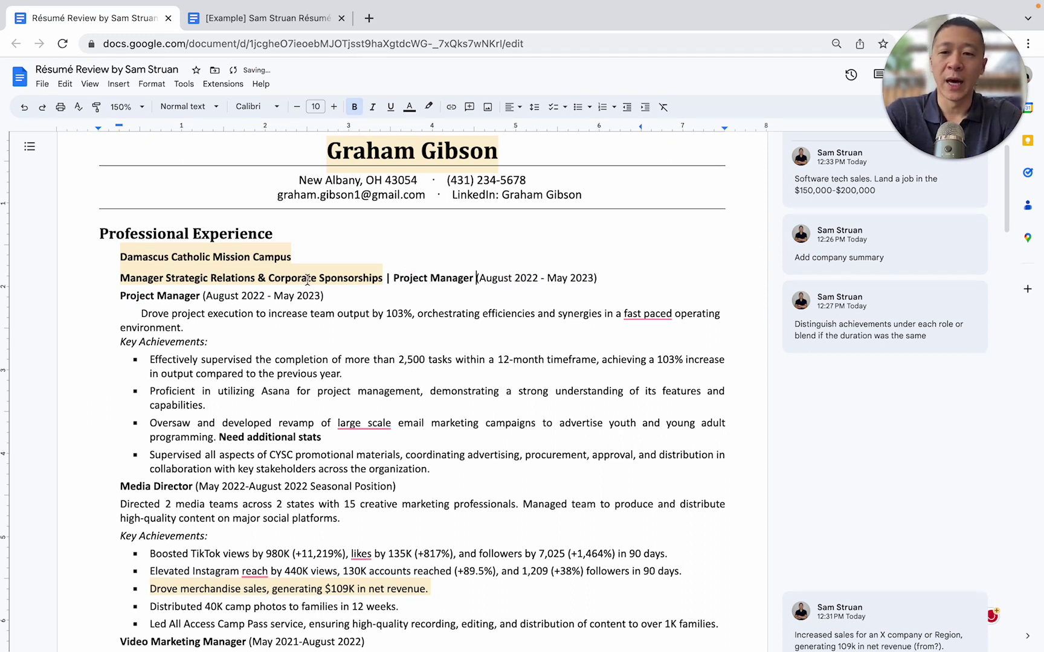
# - Reopen the role-title comment and select the separate Project Manager line
pyautogui.click(210, 277)
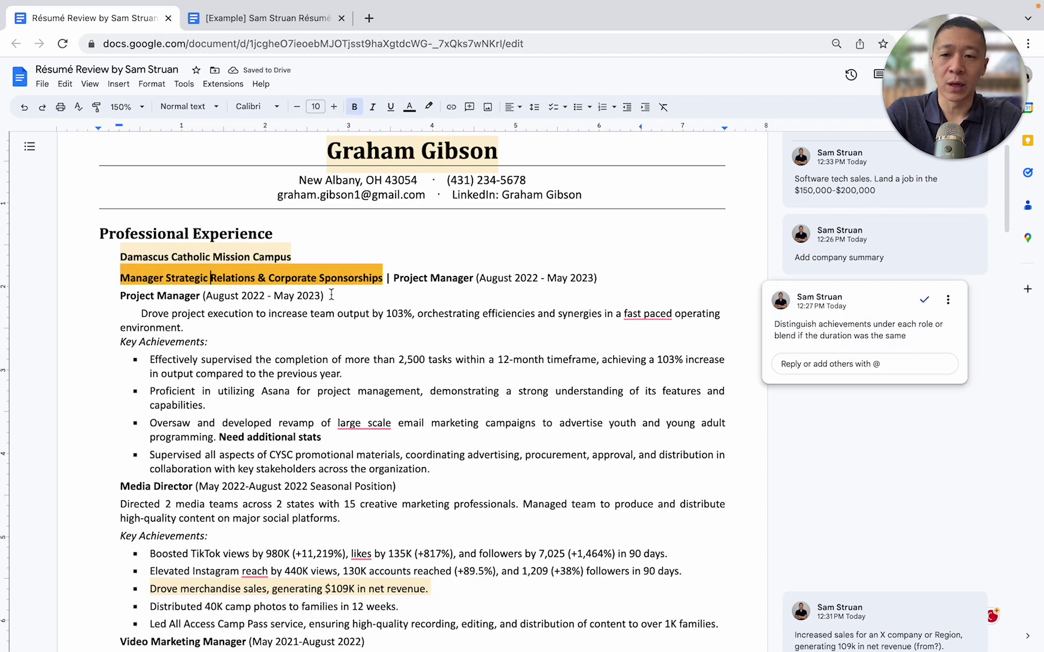
pyautogui.click(331, 295)
pyautogui.click(298, 278)
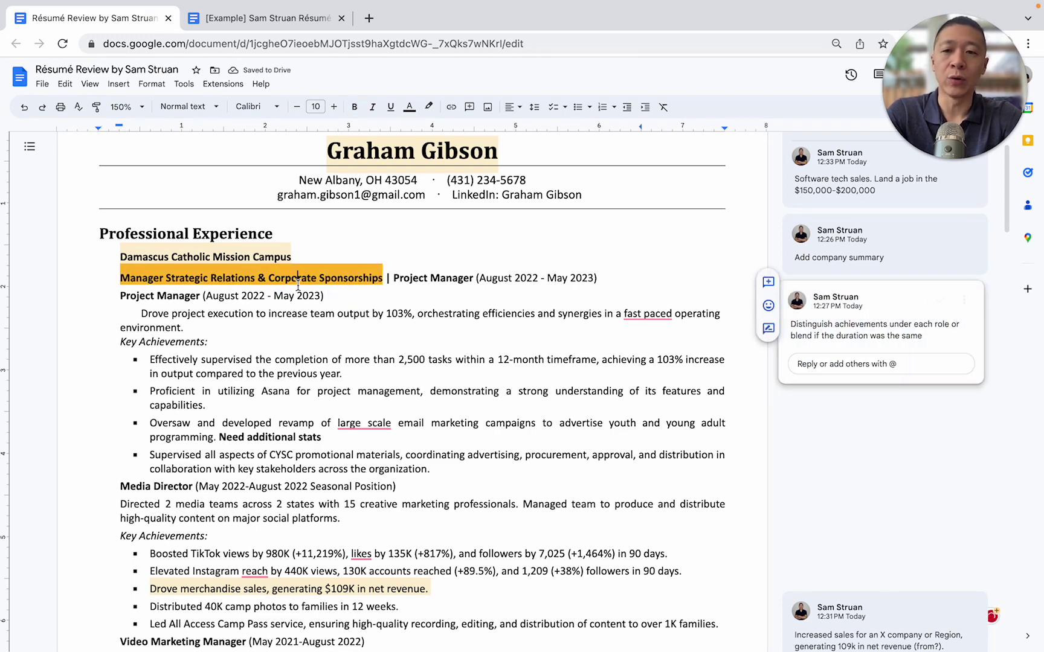
pyautogui.click(342, 295)
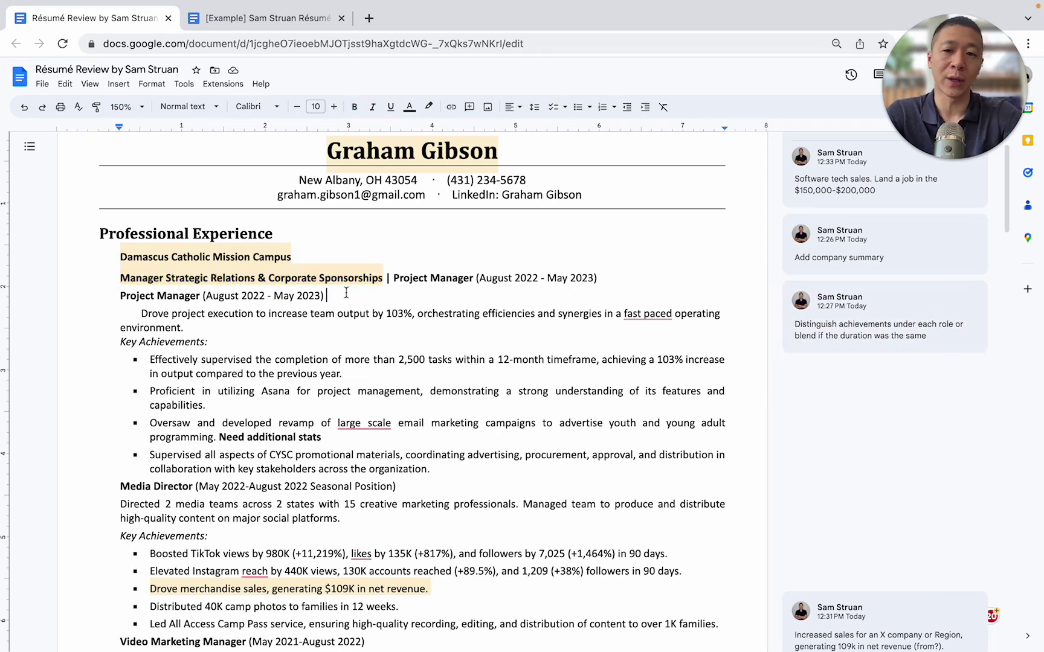
pyautogui.moveTo(341, 294); pyautogui.dragTo(112, 297)
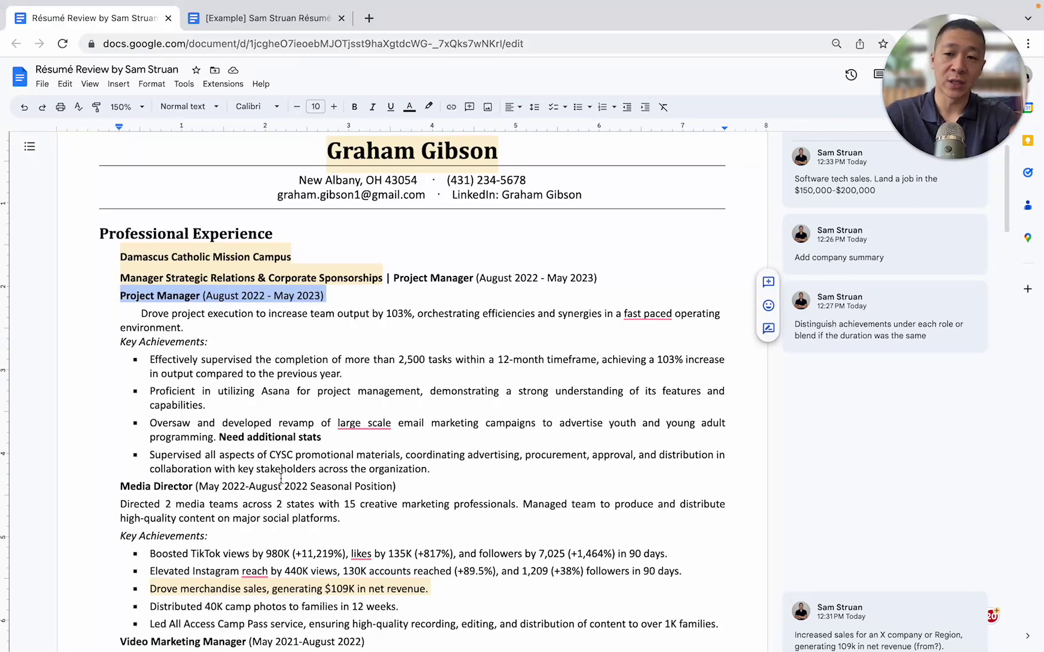
pyautogui.click(338, 275)
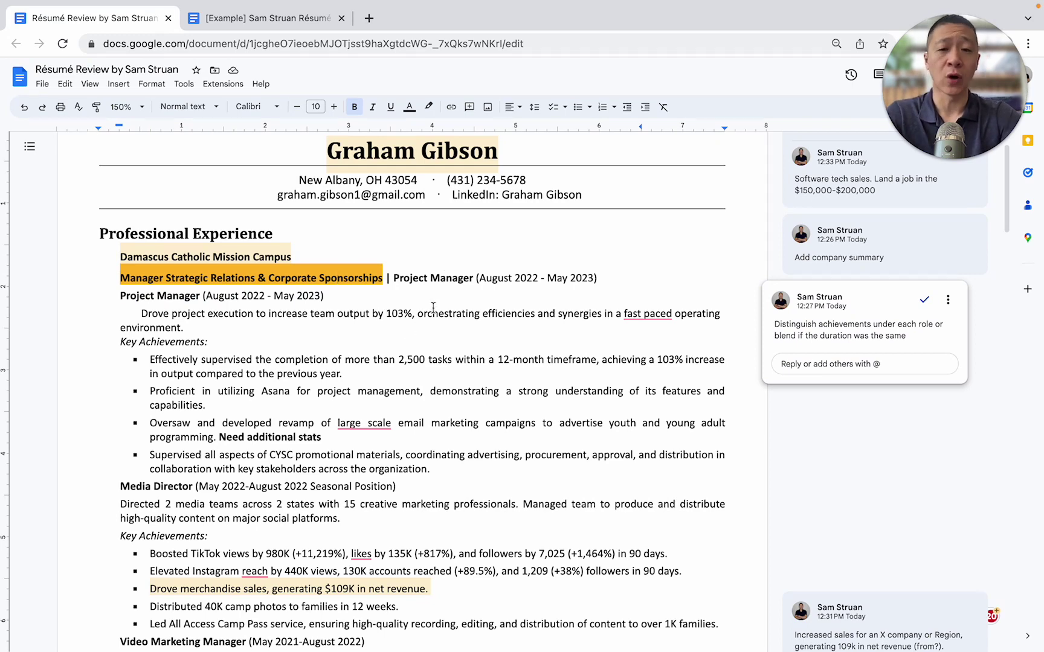
pyautogui.moveTo(478, 277); pyautogui.dragTo(57, 281)
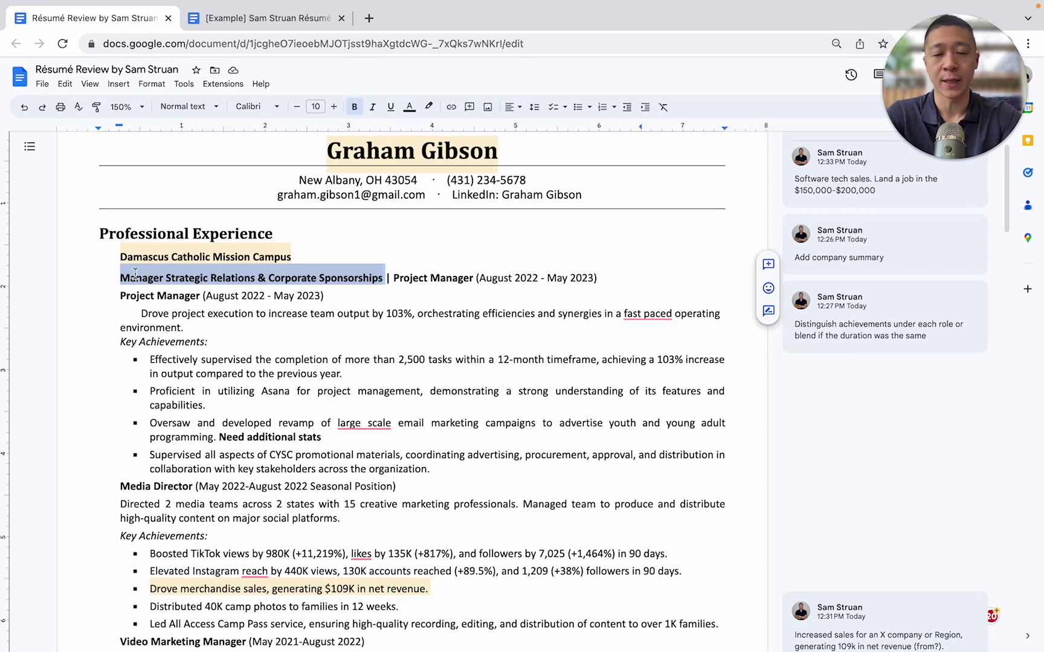
pyautogui.click(293, 24)
pyautogui.scroll(-2, 389, 424)
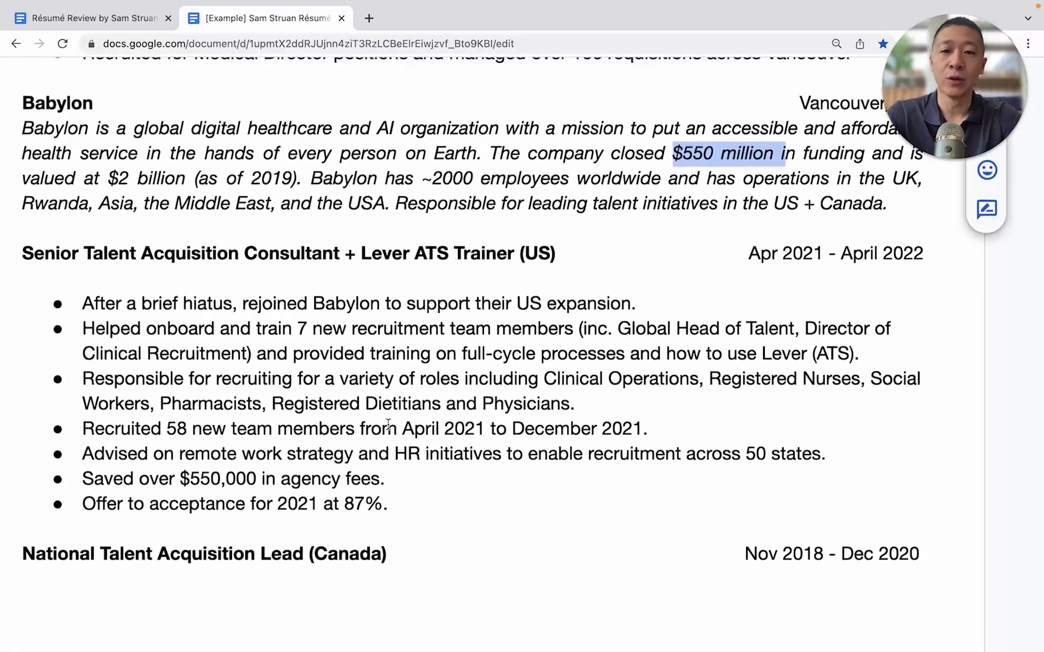
pyautogui.scroll(-5, 389, 425)
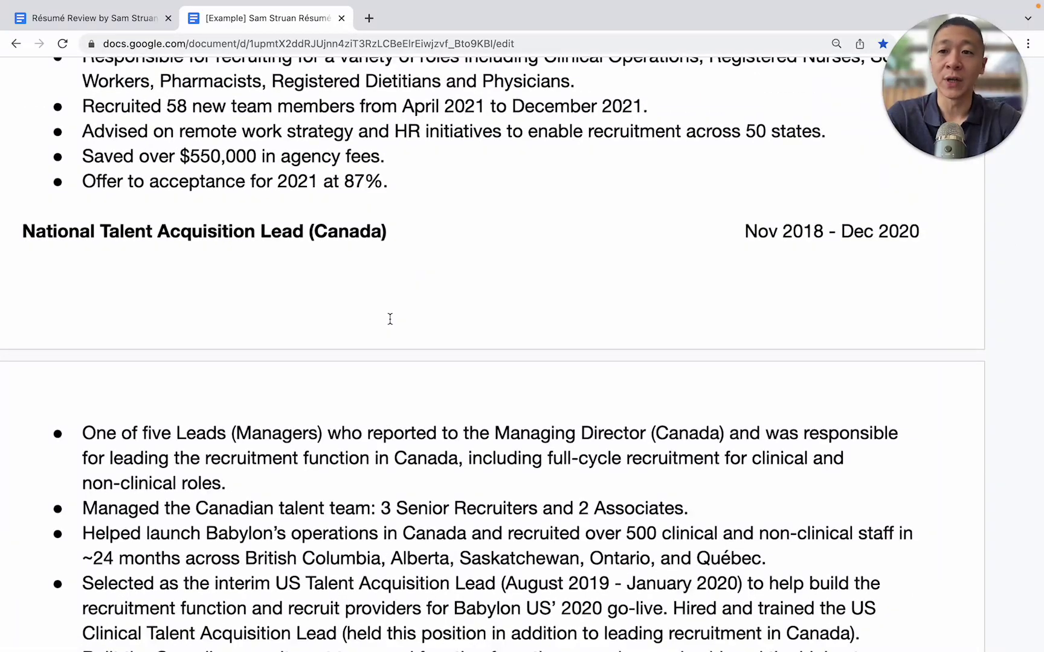
pyautogui.press('Escape')
pyautogui.scroll(2, 393, 311)
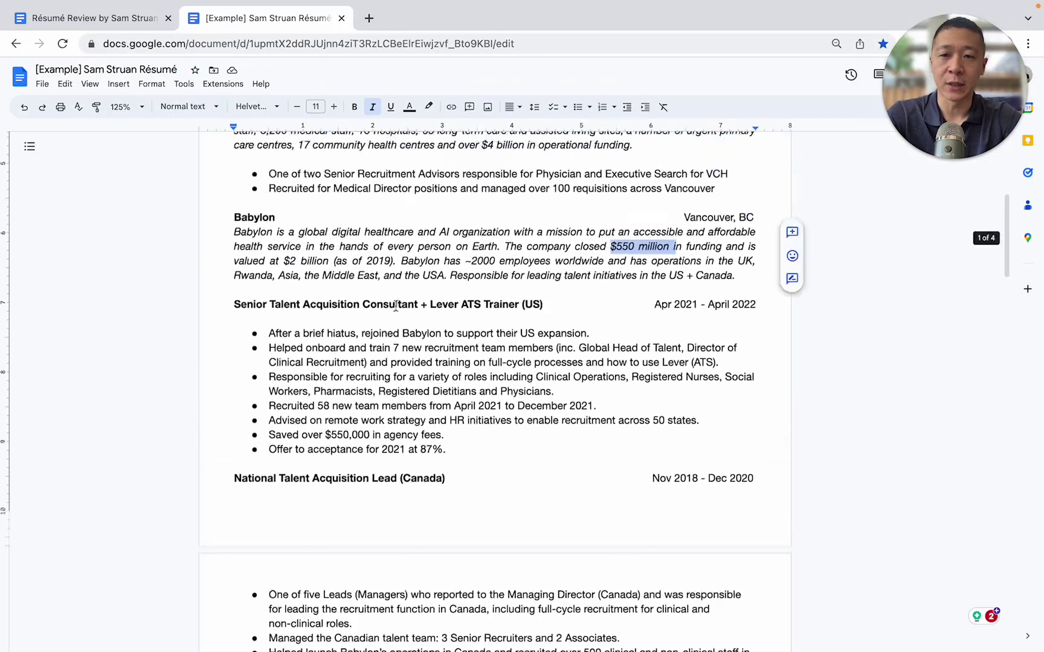
pyautogui.moveTo(232, 304); pyautogui.dragTo(570, 300)
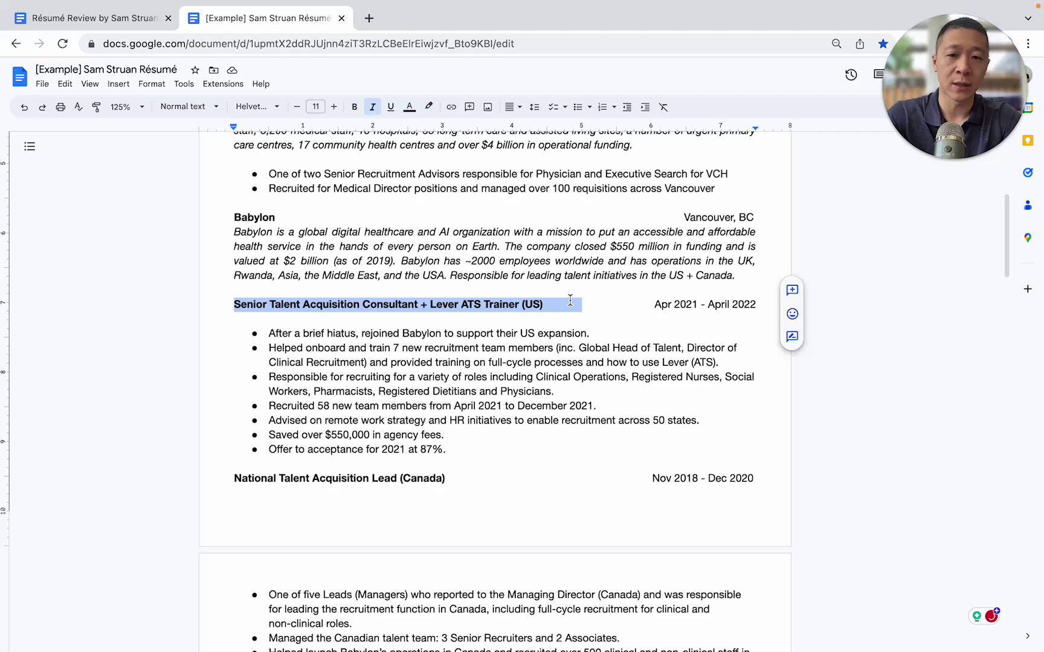
pyautogui.moveTo(450, 449); pyautogui.dragTo(213, 299)
pyautogui.scroll(-3, 480, 325)
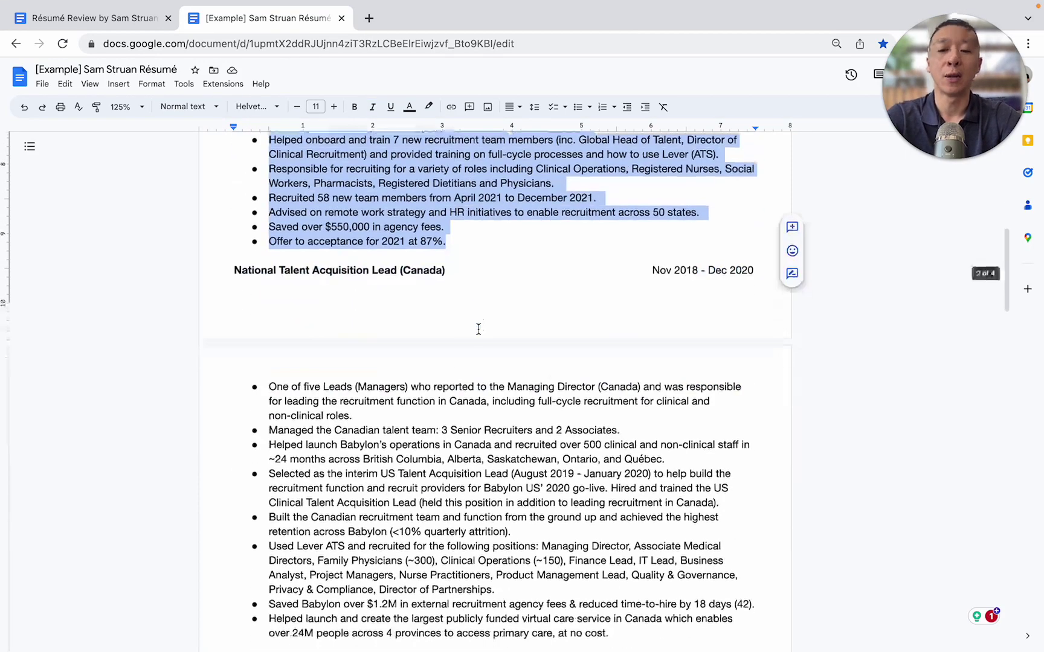
pyautogui.click(263, 283)
pyautogui.moveTo(236, 270); pyautogui.dragTo(608, 633)
pyautogui.click(127, 28)
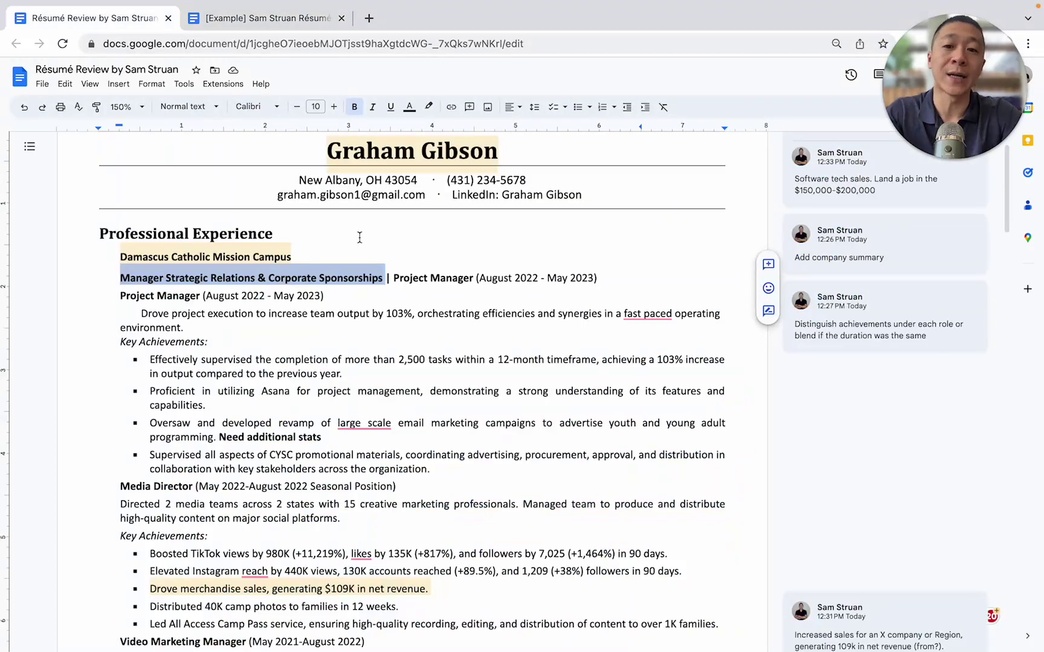
pyautogui.scroll(-1, 351, 382)
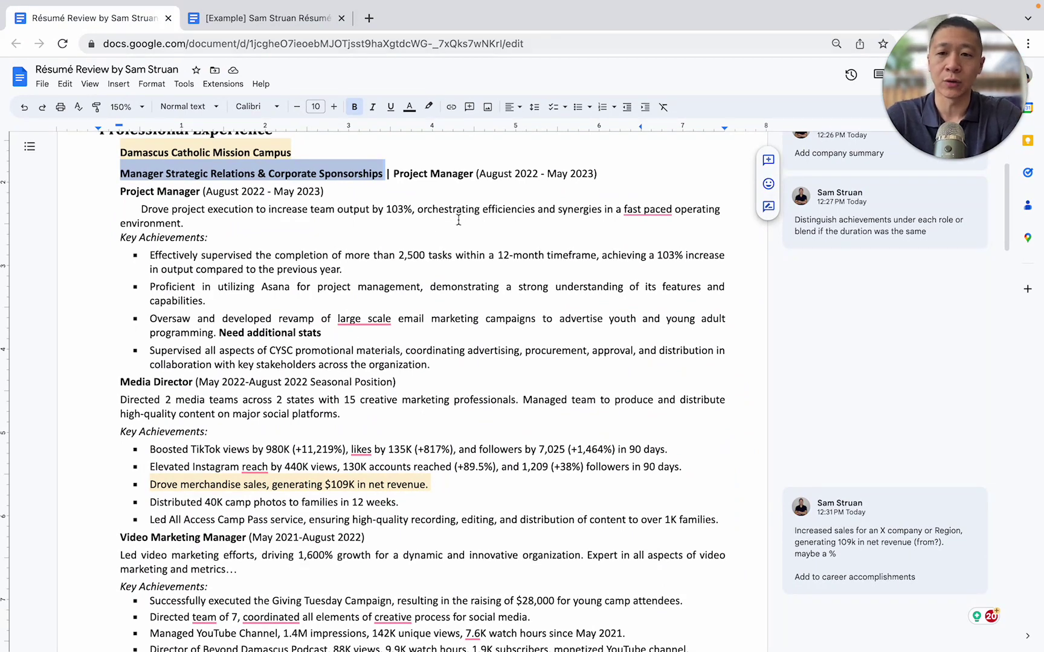
pyautogui.scroll(-1, 349, 334)
pyautogui.click(198, 283)
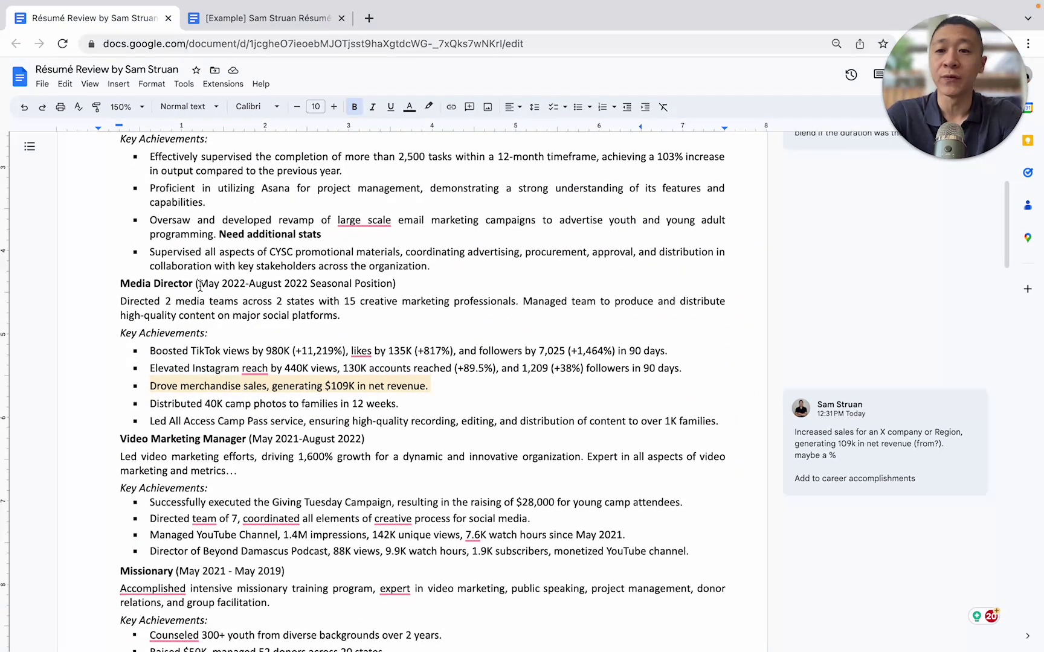
pyautogui.click(197, 437)
pyautogui.scroll(1, 374, 363)
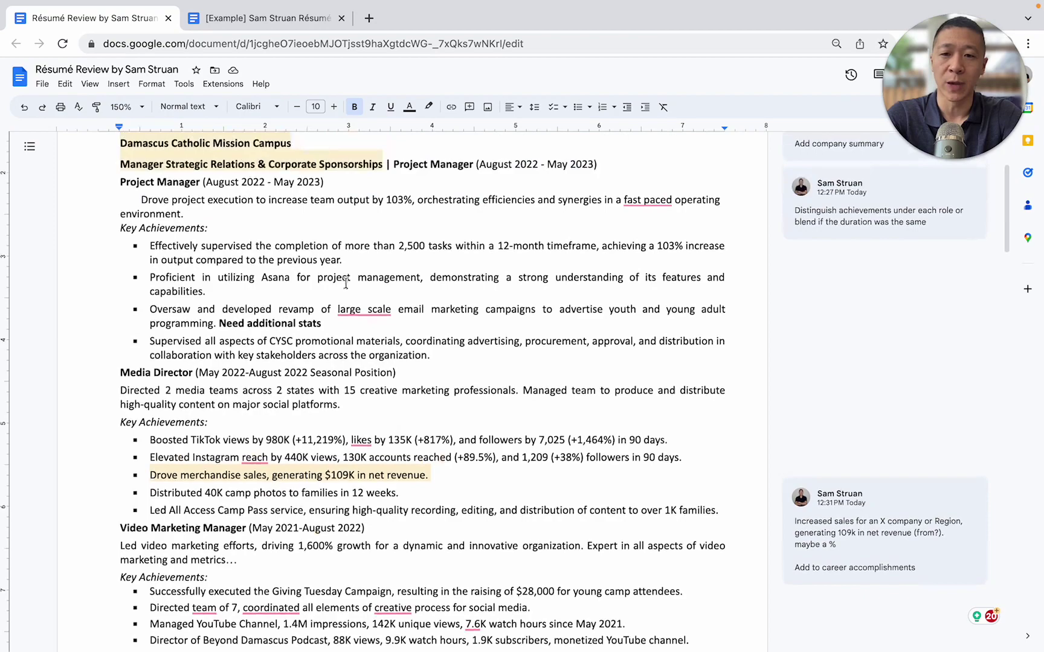
pyautogui.scroll(1, 314, 154)
pyautogui.moveTo(351, 234); pyautogui.dragTo(81, 217)
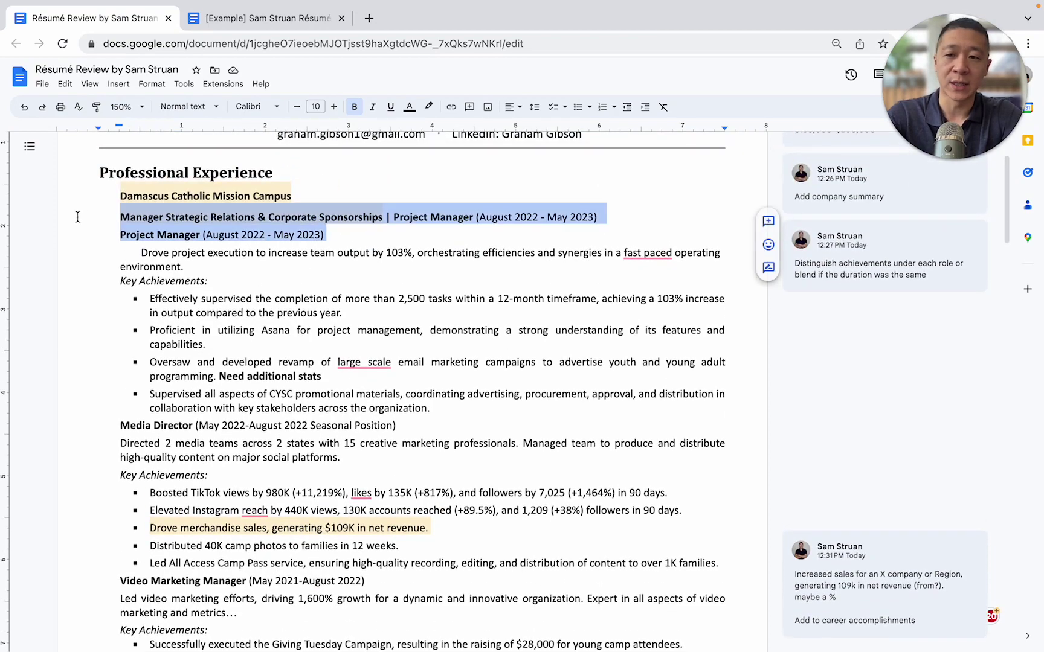
pyautogui.scroll(-1, 336, 299)
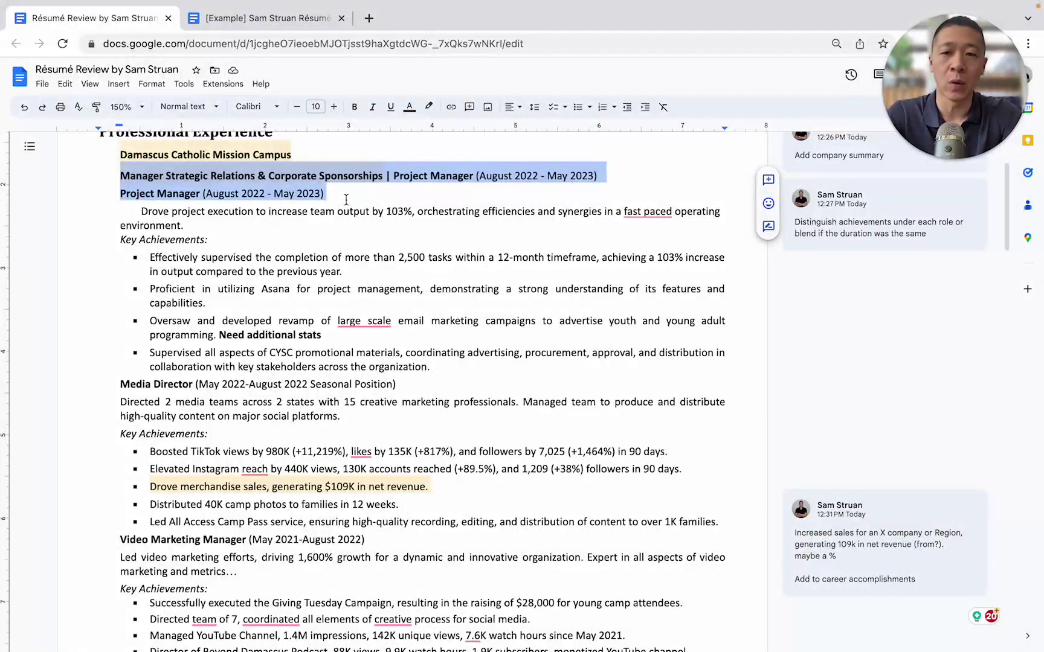
pyautogui.click(406, 383)
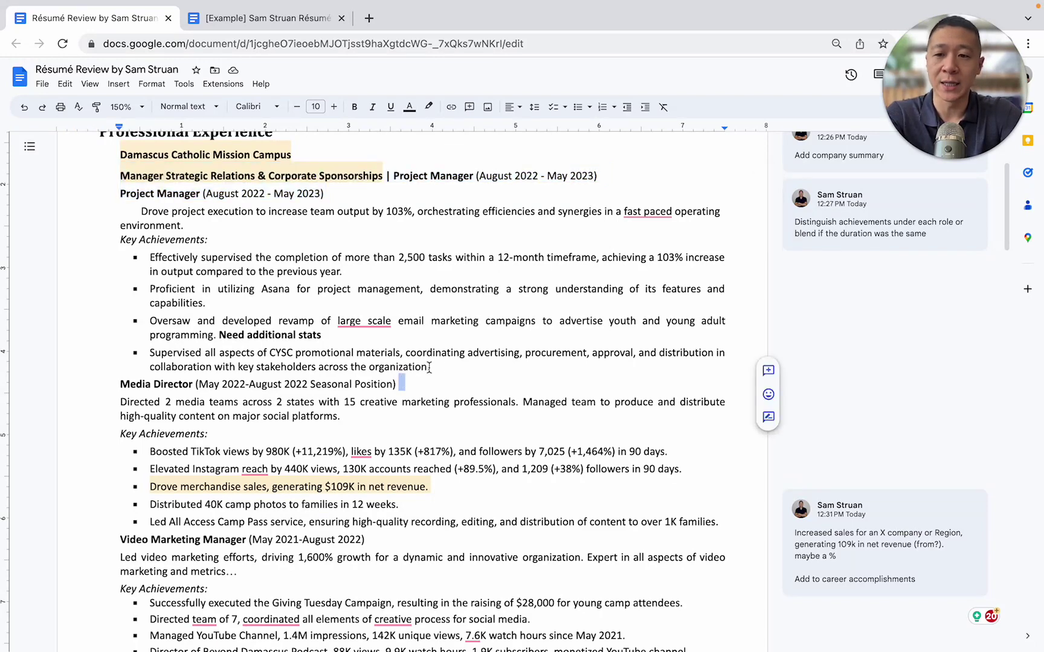
pyautogui.doubleClick(441, 367)
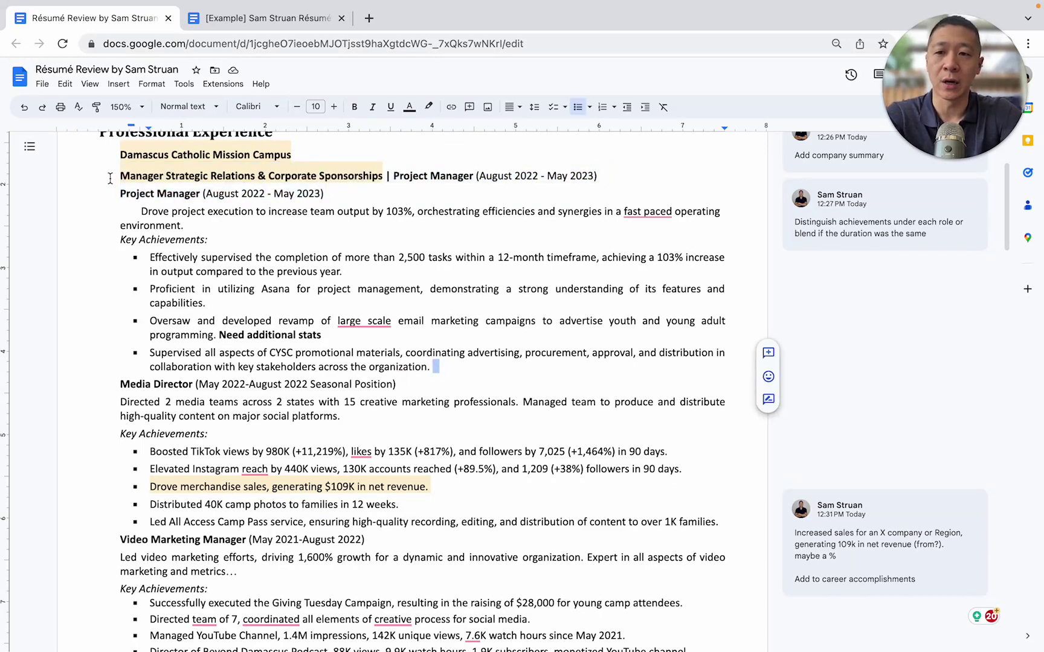
pyautogui.moveTo(111, 176); pyautogui.dragTo(478, 221)
pyautogui.click(495, 178)
pyautogui.scroll(-5, 495, 178)
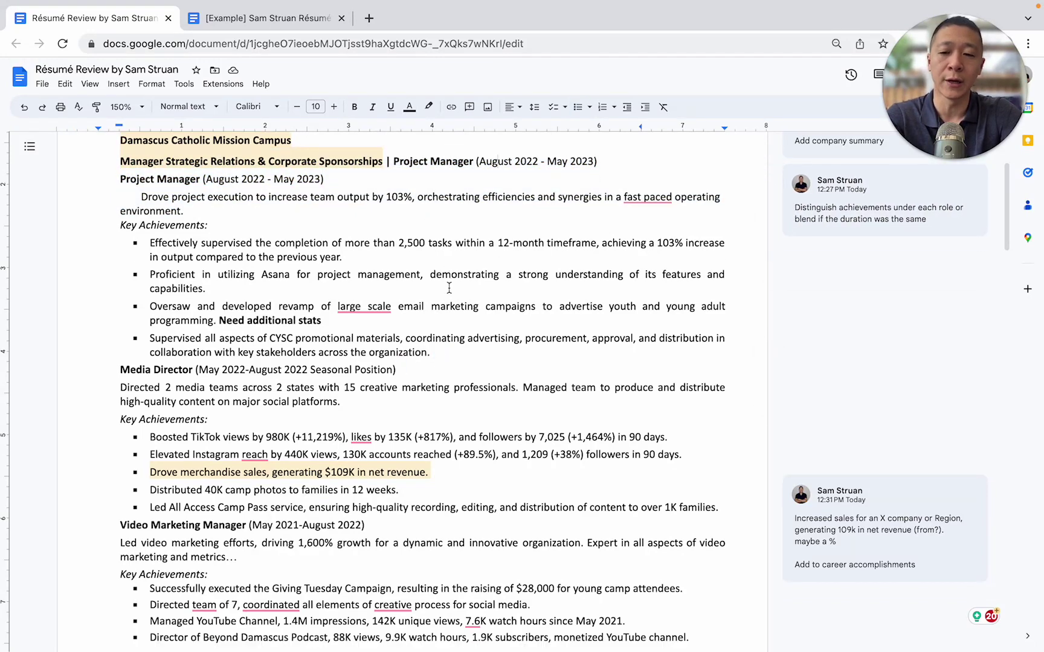
pyautogui.scroll(1, 449, 287)
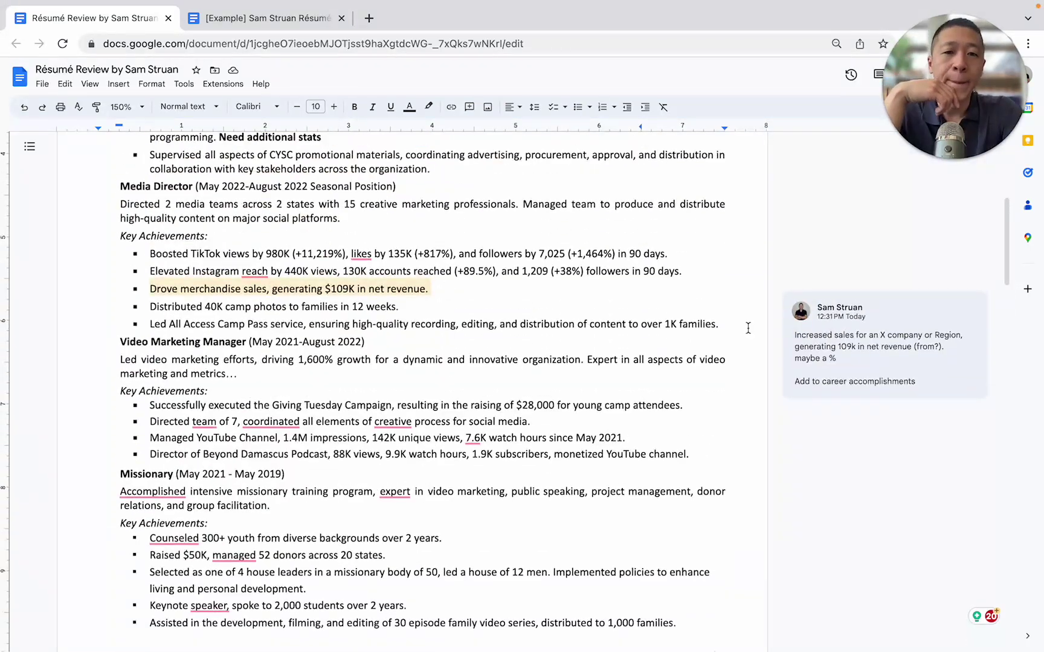
pyautogui.scroll(3, 634, 304)
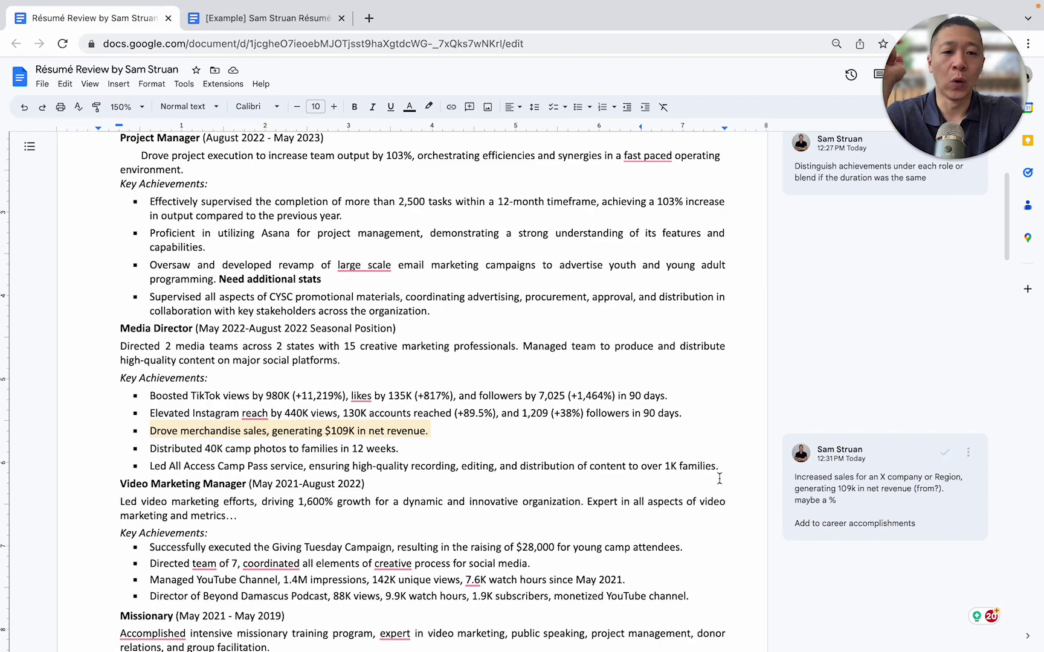
pyautogui.scroll(-2, 719, 478)
pyautogui.scroll(4, 719, 478)
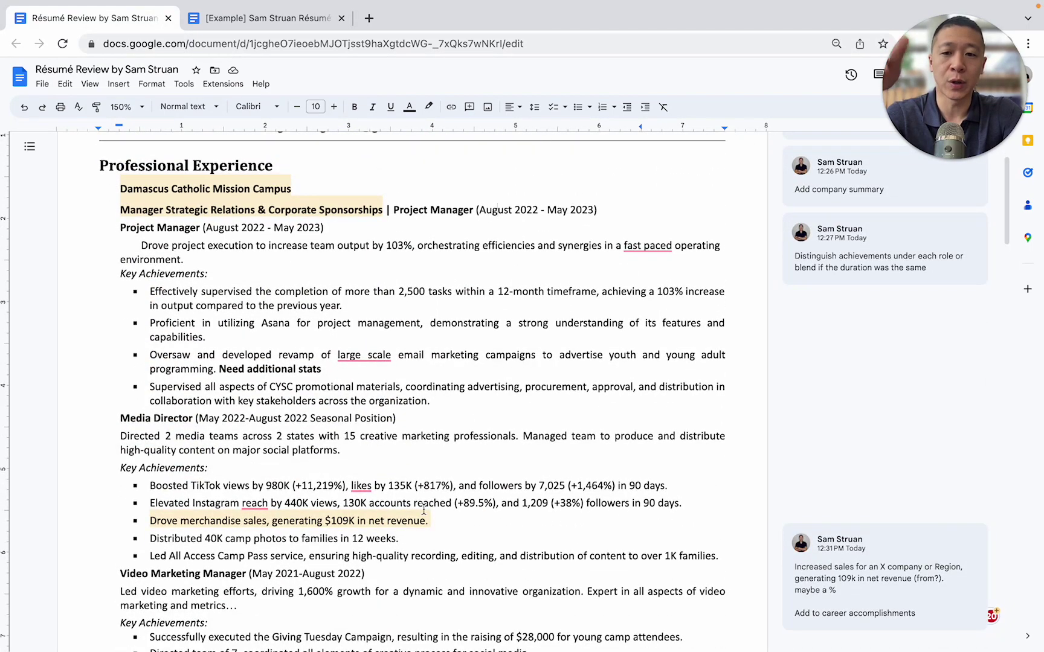
# - Read the merchandise sales-metric comment, zoom back out, and scroll to Qualifications Profile
pyautogui.click(874, 607)
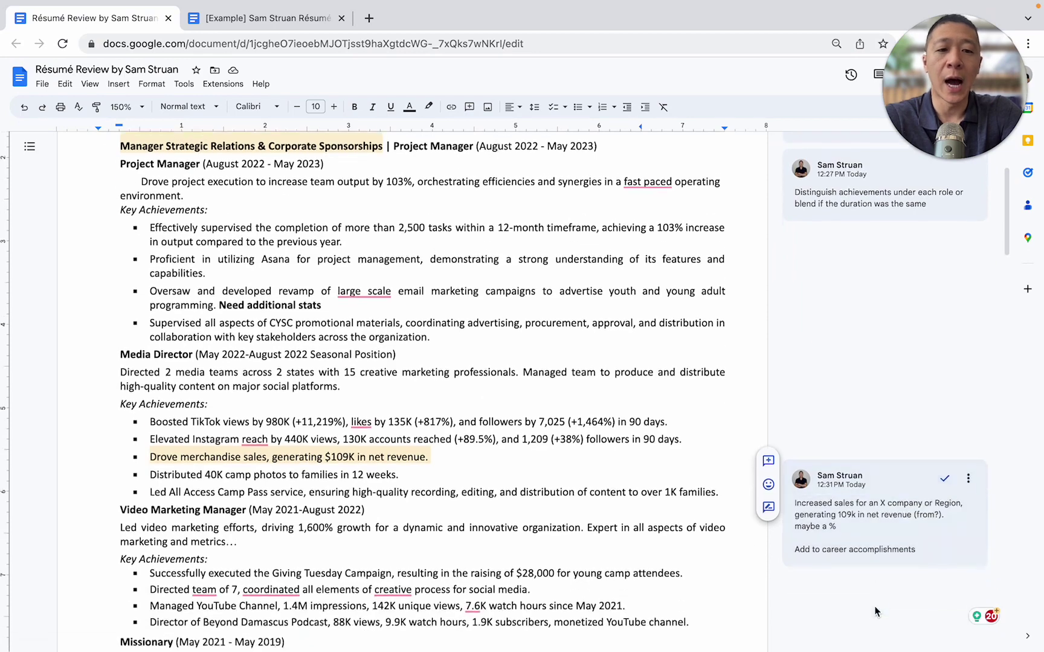
pyautogui.scroll(-3, 941, 551)
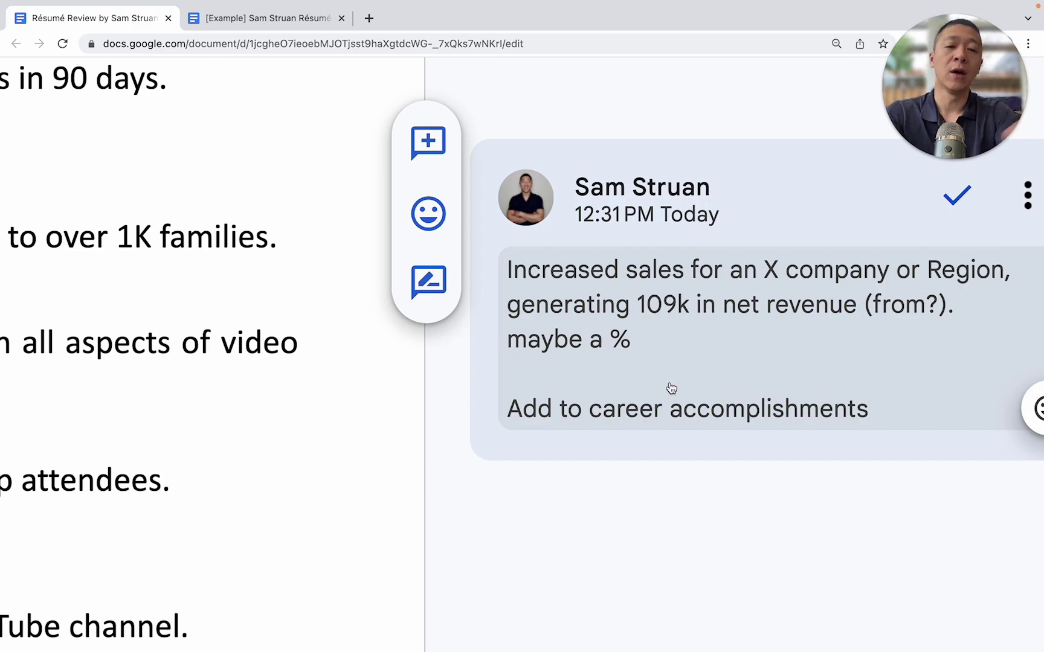
pyautogui.hotkey('ctrl', '-')
pyautogui.hotkey('ctrl', '-')
pyautogui.hotkey('ctrl', '-')
pyautogui.hotkey('ctrl', '-')
pyautogui.hotkey('ctrl', '-')
pyautogui.hotkey('ctrl', '-')
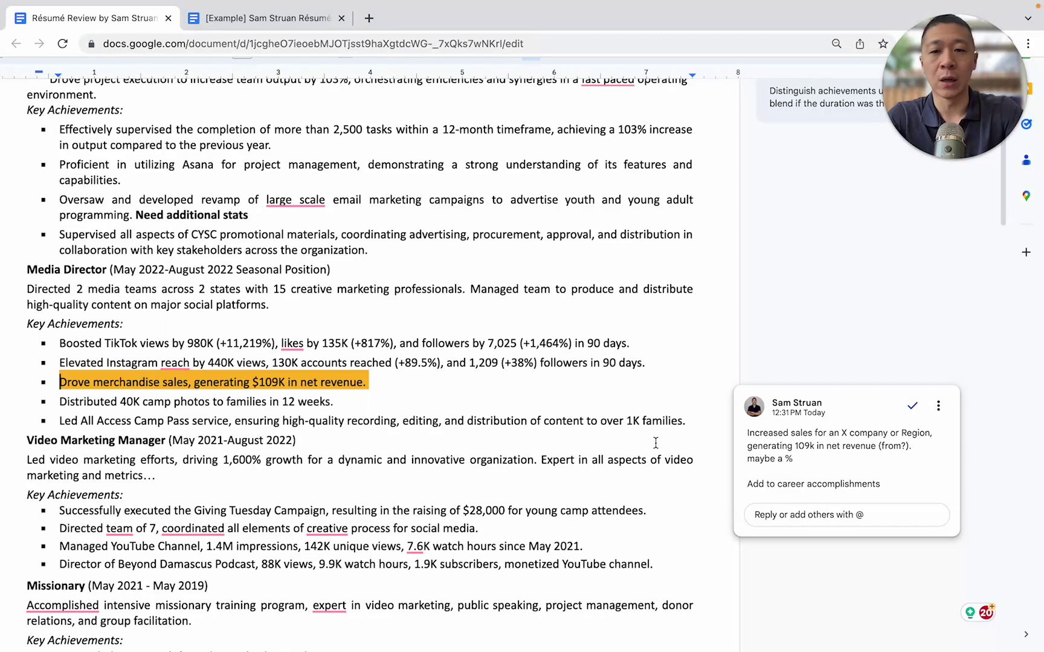
pyautogui.scroll(-3, 702, 405)
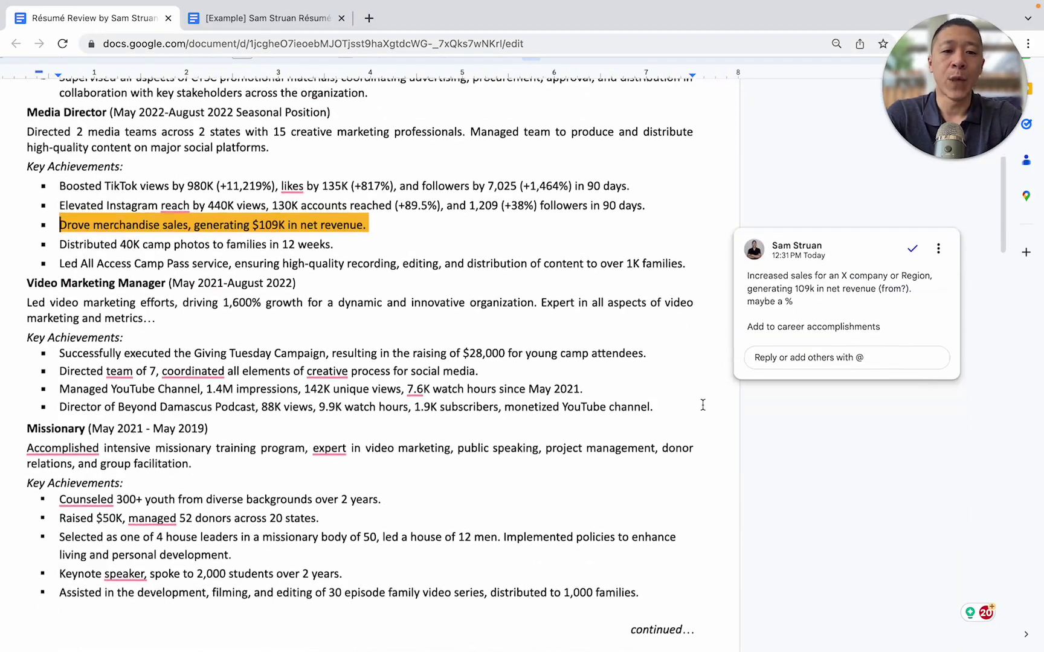
pyautogui.scroll(-3, 703, 404)
pyautogui.scroll(3, 702, 405)
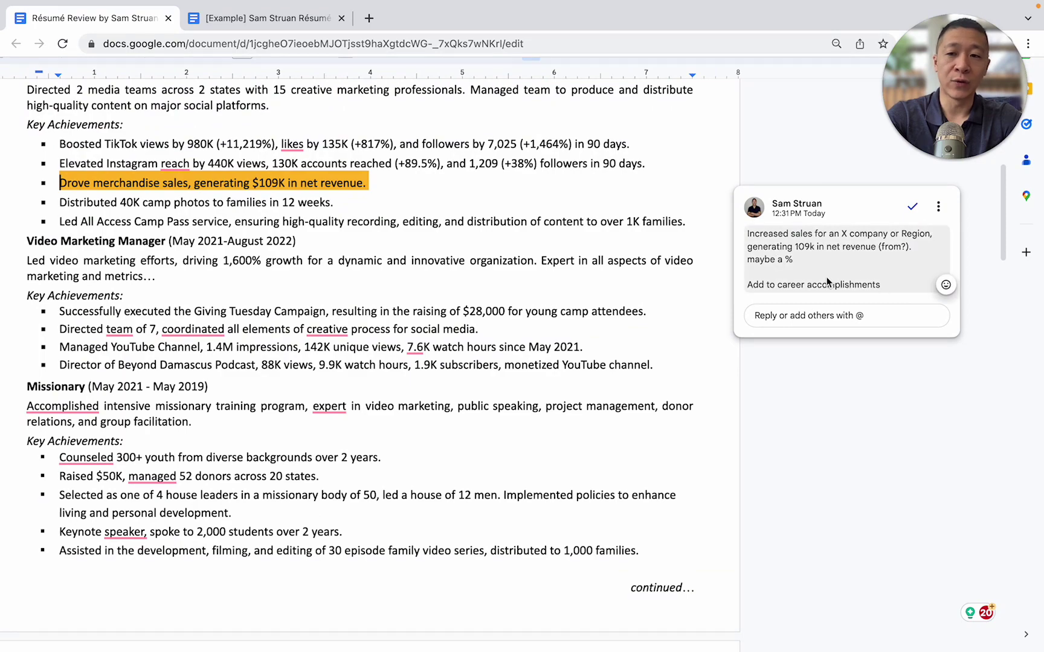
pyautogui.scroll(8, 868, 272)
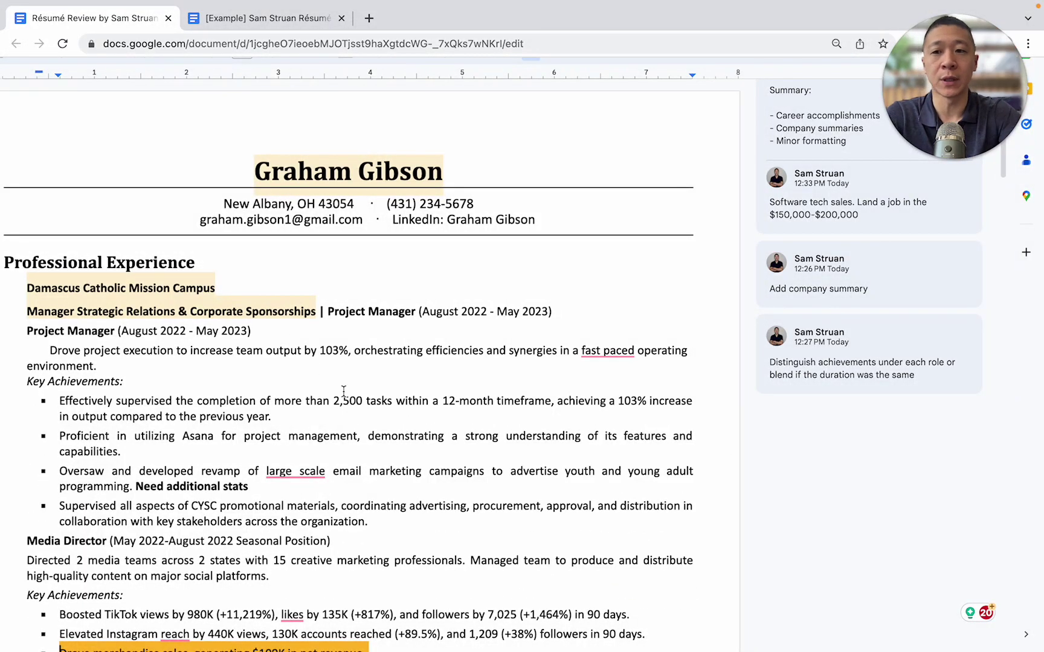
pyautogui.scroll(-1, 341, 339)
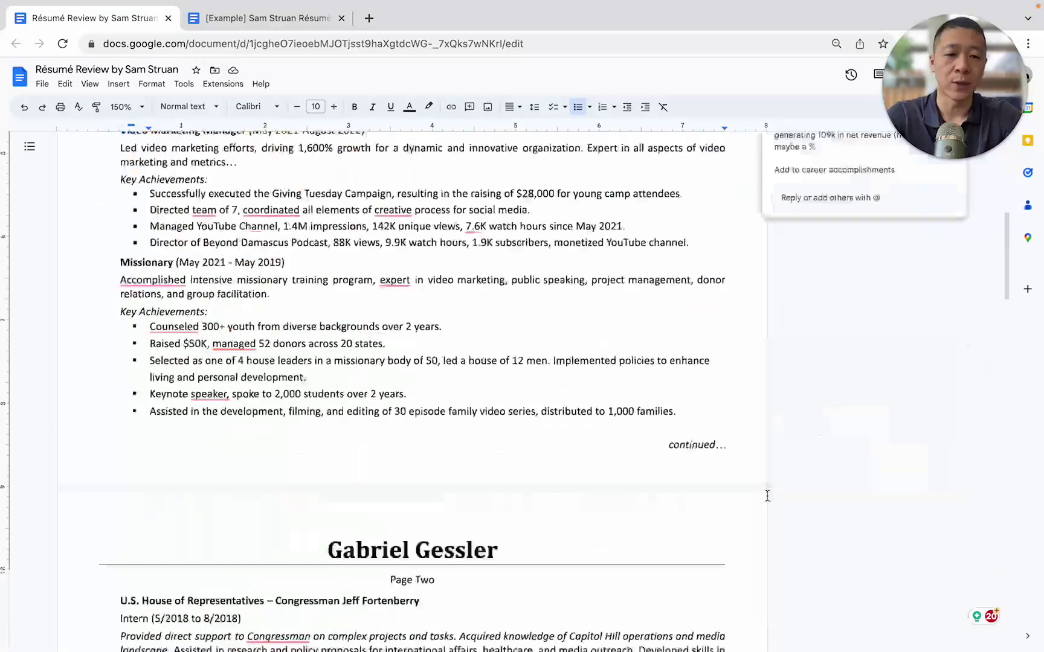
pyautogui.scroll(-15, 767, 495)
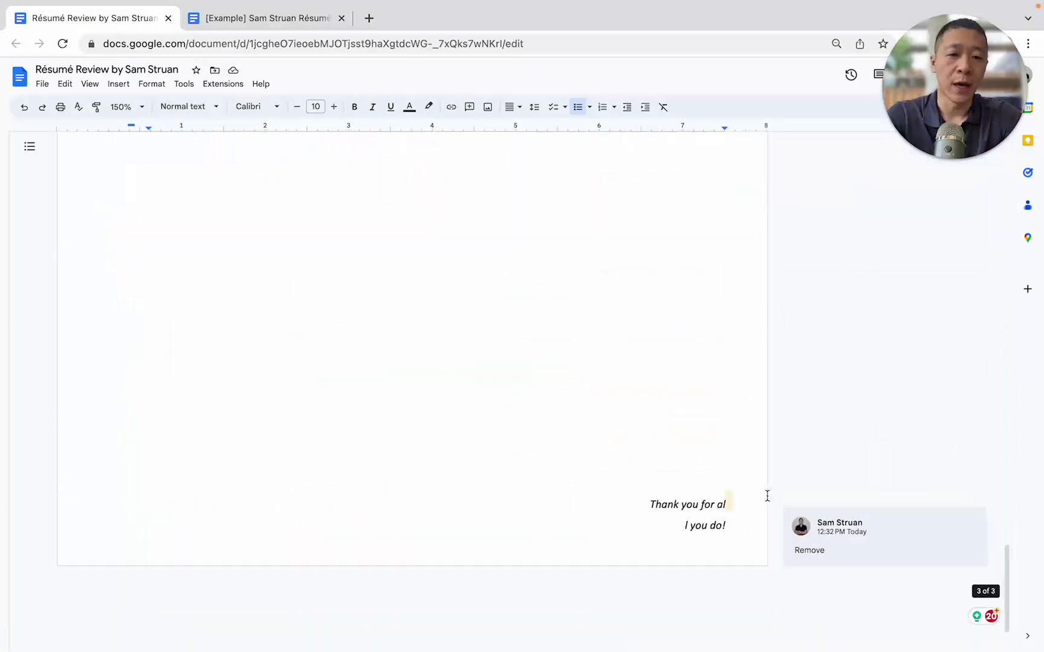
pyautogui.scroll(10, 820, 438)
pyautogui.scroll(2, 816, 239)
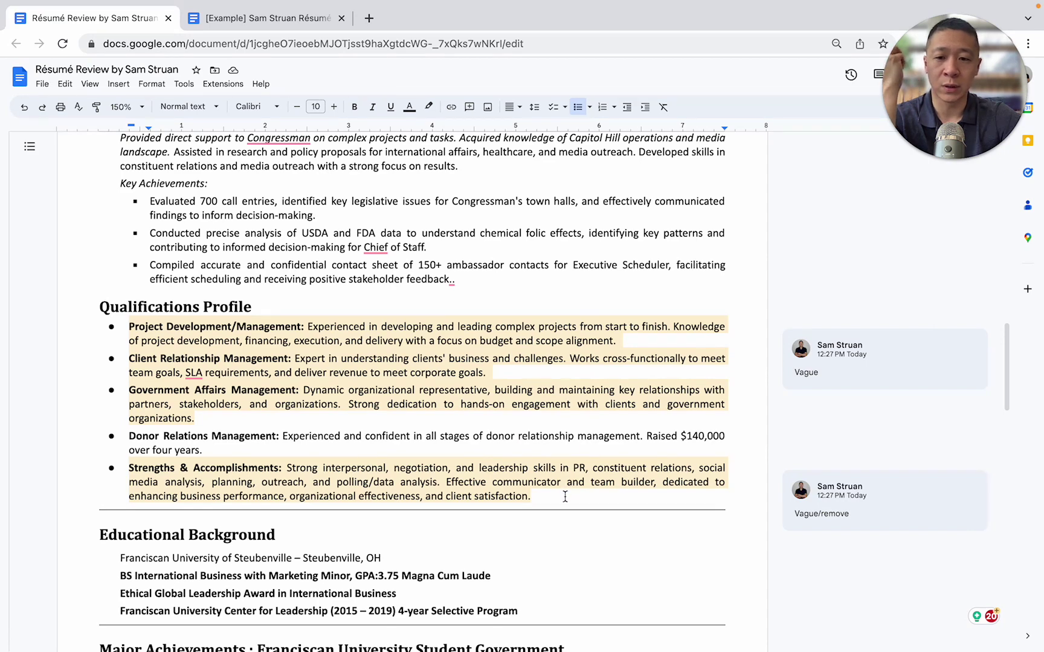
# - Select the Strengths & Accomplishments bullet text to bring up its Vague/remove comment
pyautogui.moveTo(565, 496); pyautogui.dragTo(286, 474)
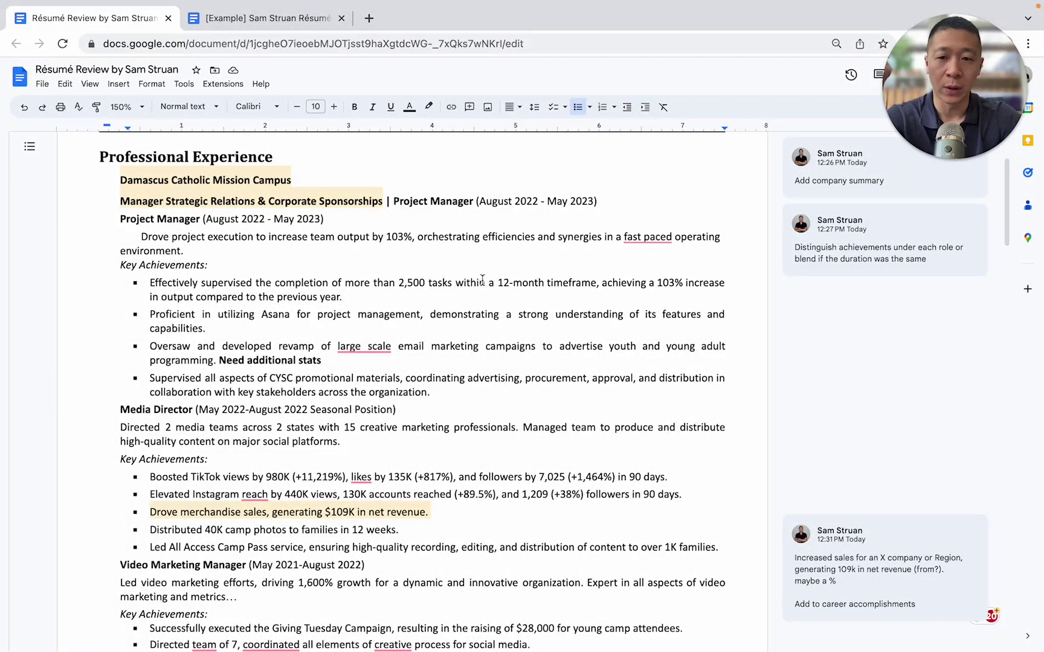
pyautogui.scroll(1, 426, 347)
pyautogui.scroll(-2, 429, 349)
pyautogui.scroll(-3, 430, 349)
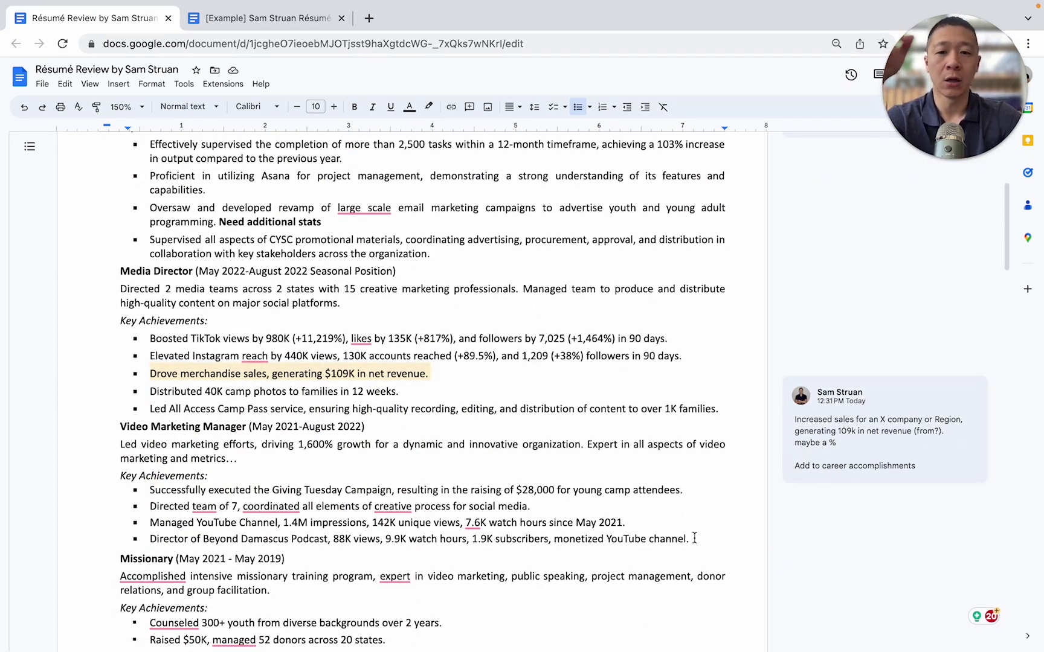
pyautogui.scroll(6, 623, 465)
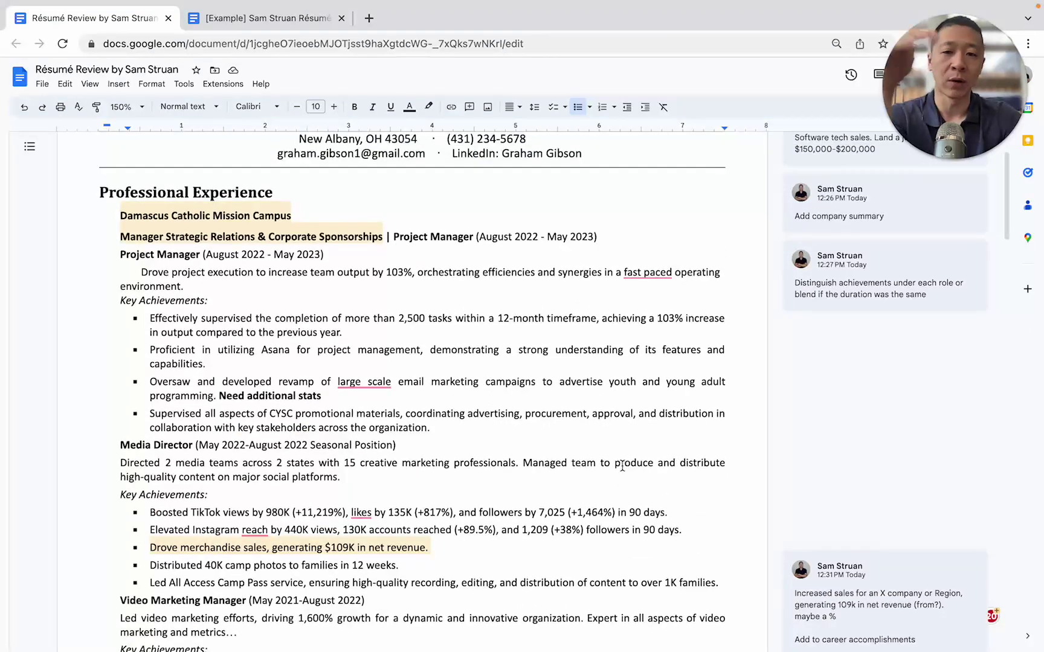
pyautogui.scroll(-20, 558, 367)
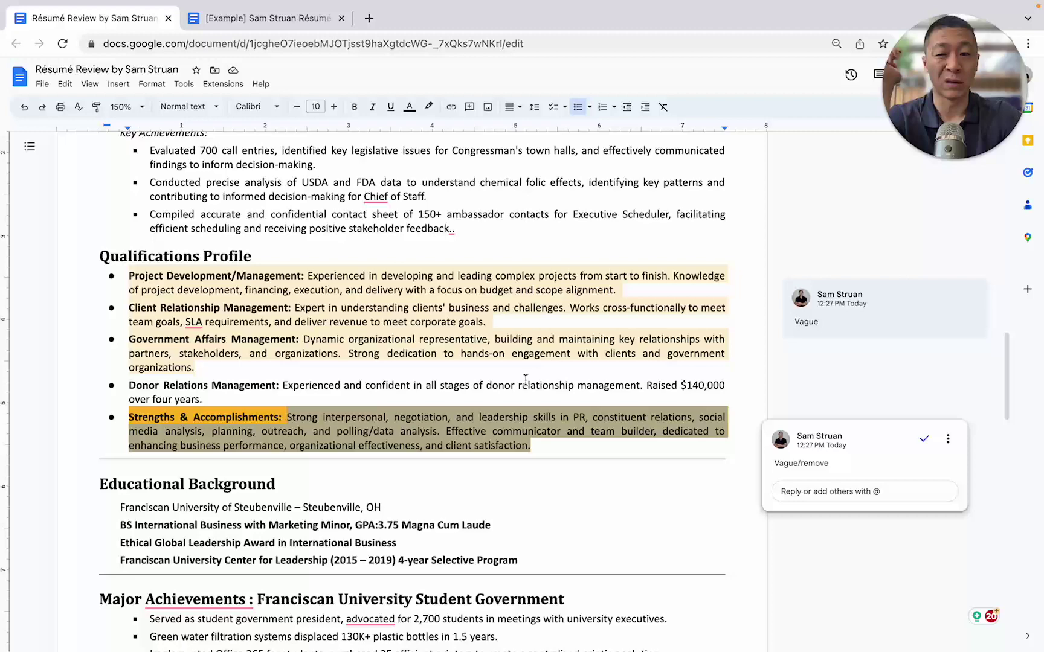
pyautogui.scroll(-5, 525, 378)
pyautogui.scroll(4, 525, 379)
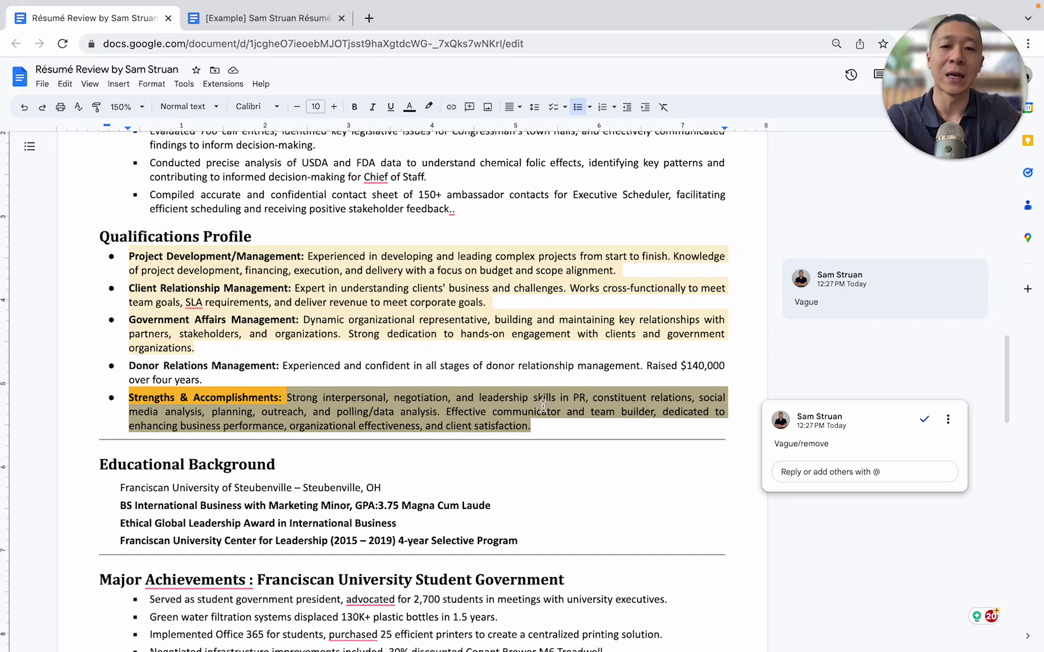
pyautogui.click(566, 288)
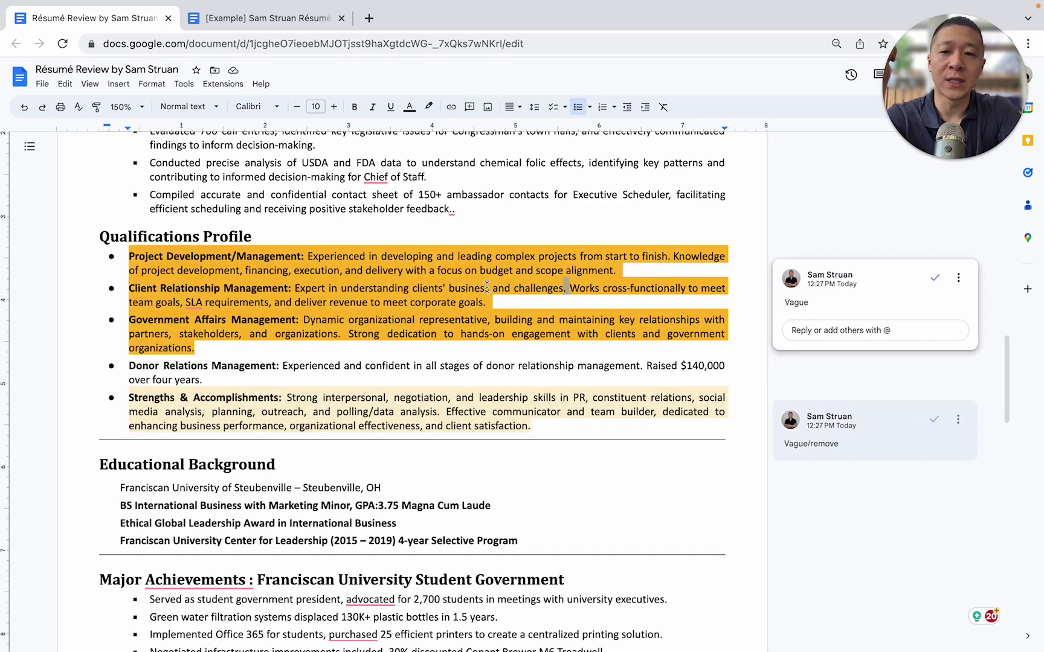
pyautogui.moveTo(487, 289); pyautogui.dragTo(276, 291)
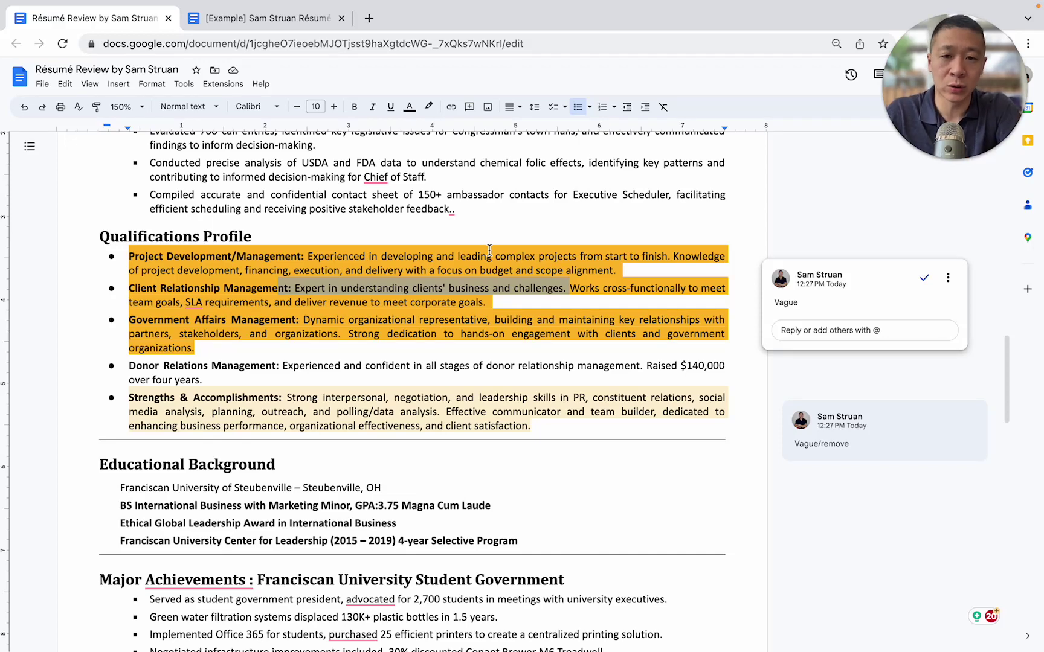
pyautogui.moveTo(502, 286); pyautogui.dragTo(401, 288)
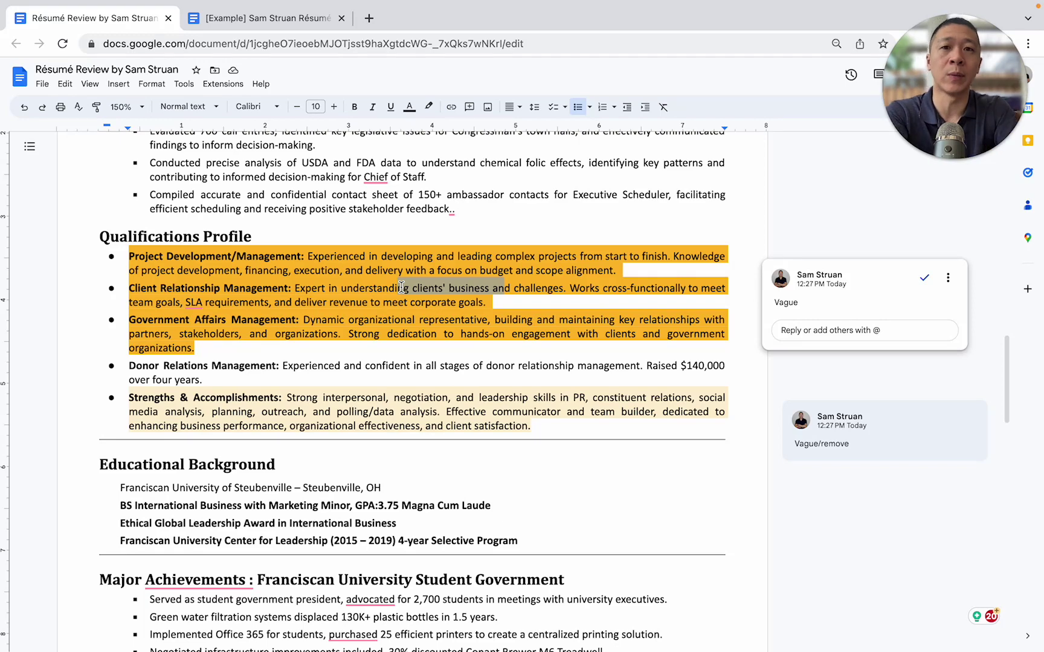
pyautogui.click(606, 285)
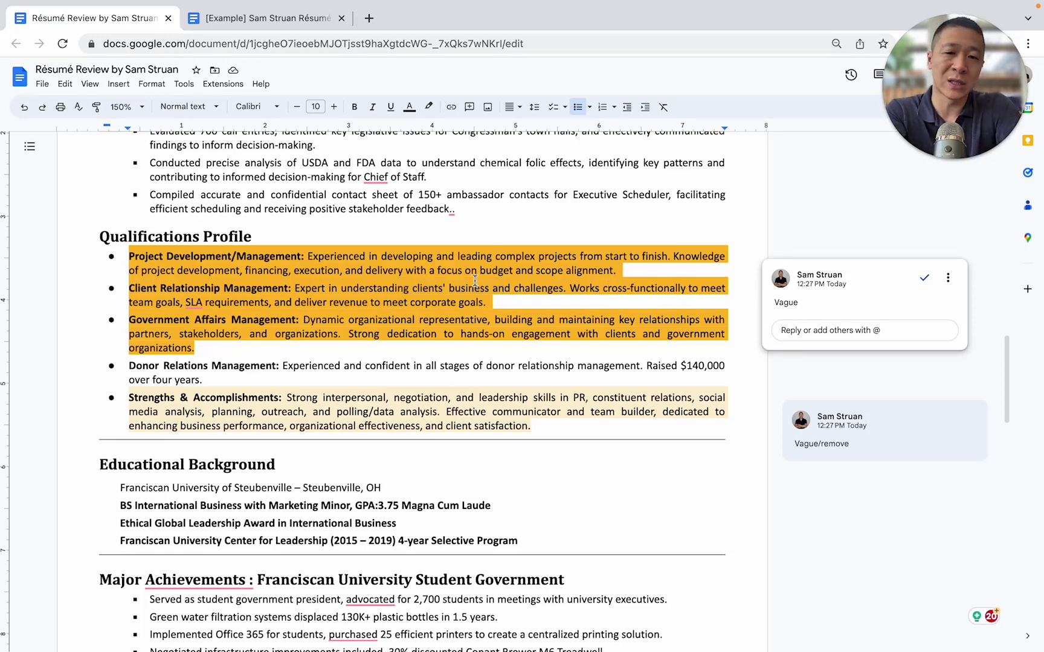
pyautogui.scroll(-1, 514, 368)
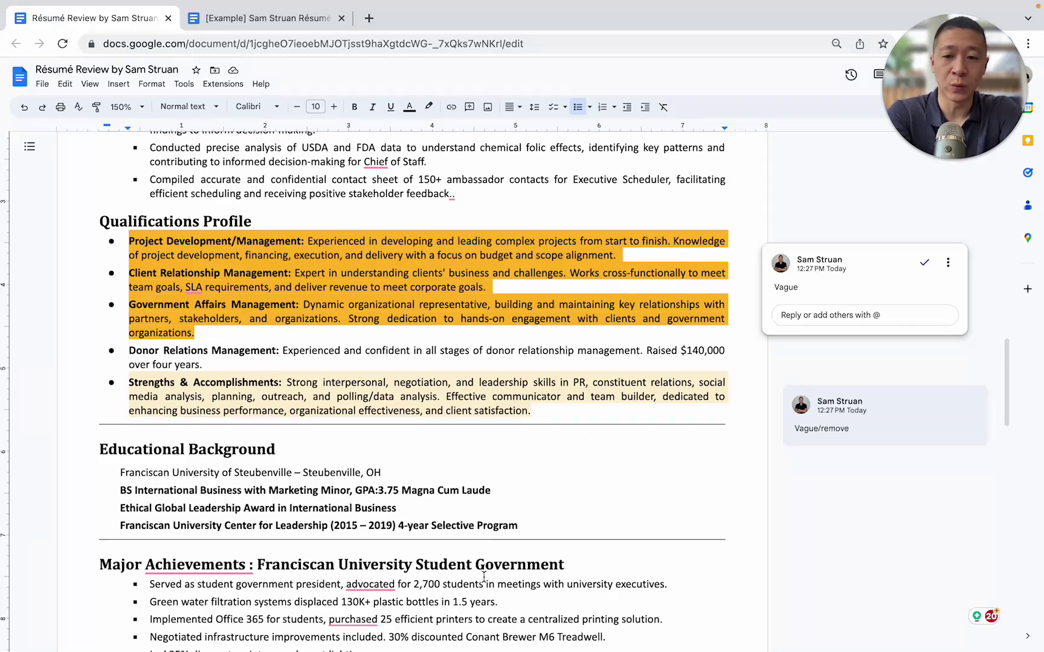
pyautogui.scroll(-2, 607, 275)
pyautogui.scroll(1, 604, 292)
pyautogui.scroll(2, 605, 293)
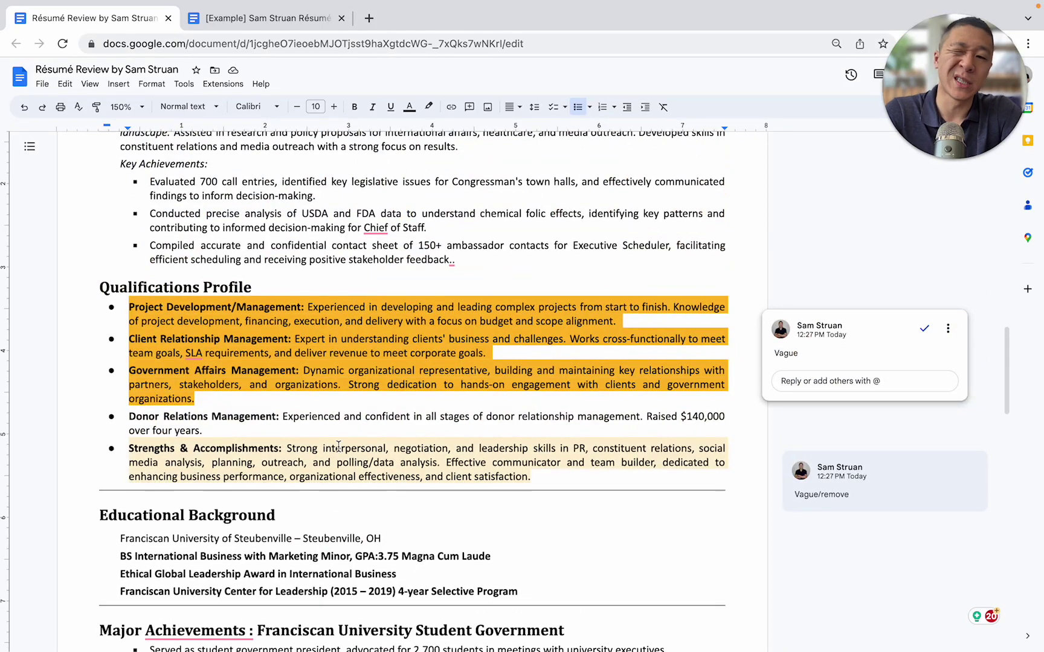
pyautogui.scroll(-3, 645, 482)
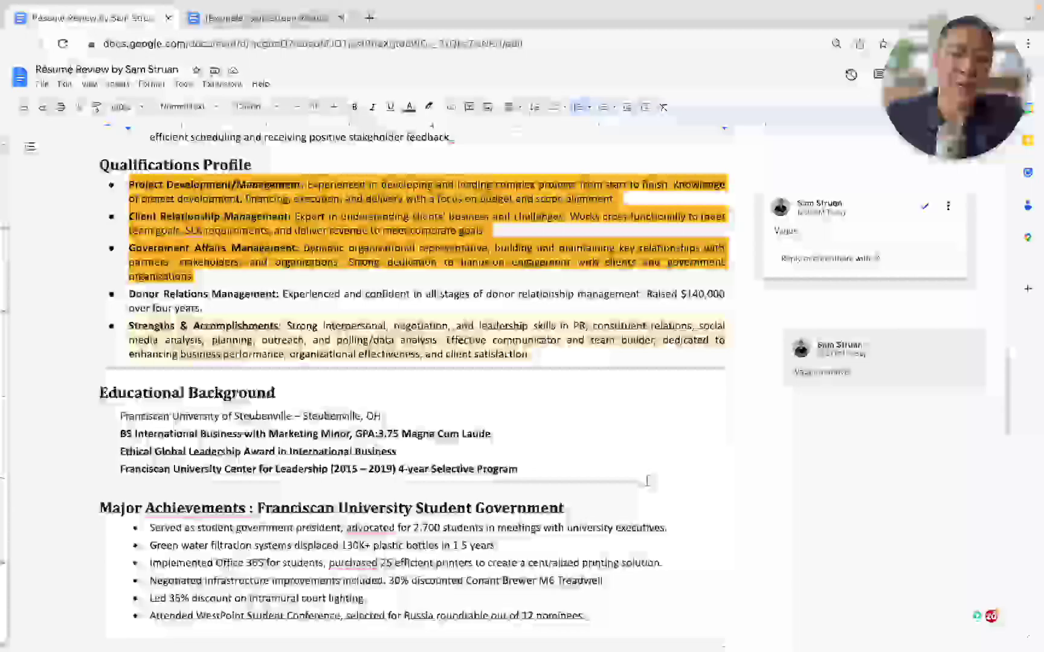
pyautogui.scroll(-15, 590, 527)
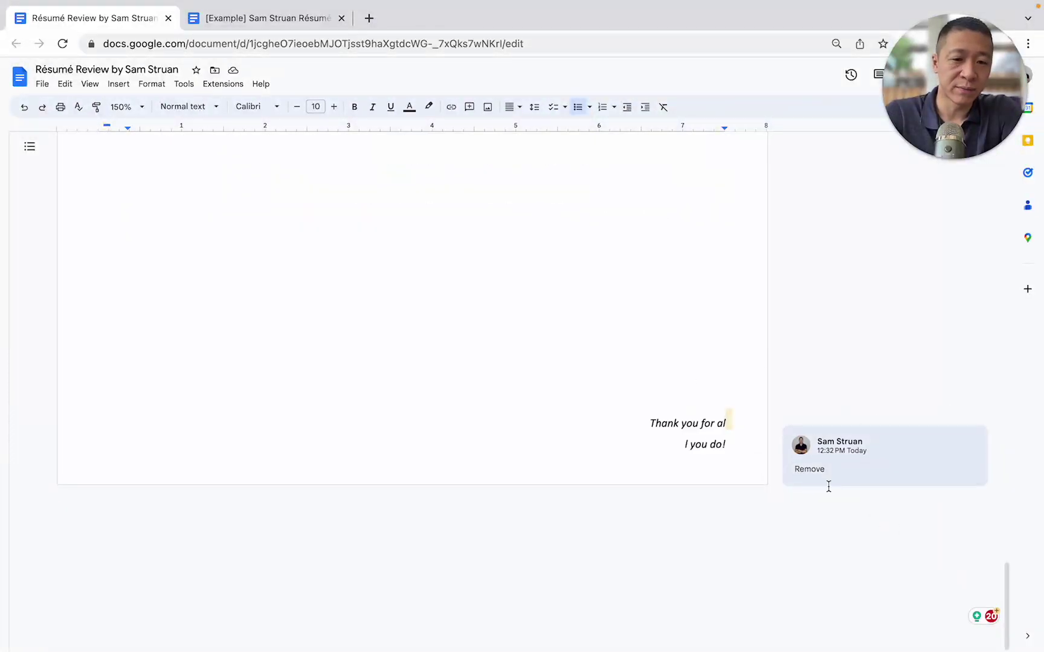
pyautogui.click(734, 424)
pyautogui.hotkey('ctrl', 'Return')
pyautogui.hotkey('ctrl', 'z')
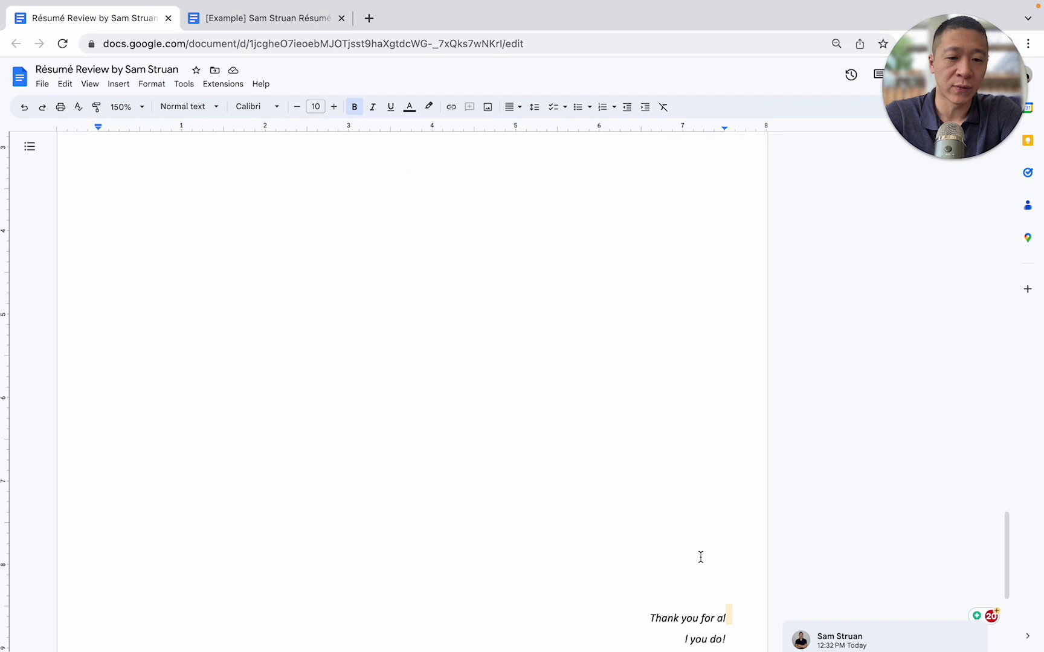
pyautogui.scroll(20, 787, 512)
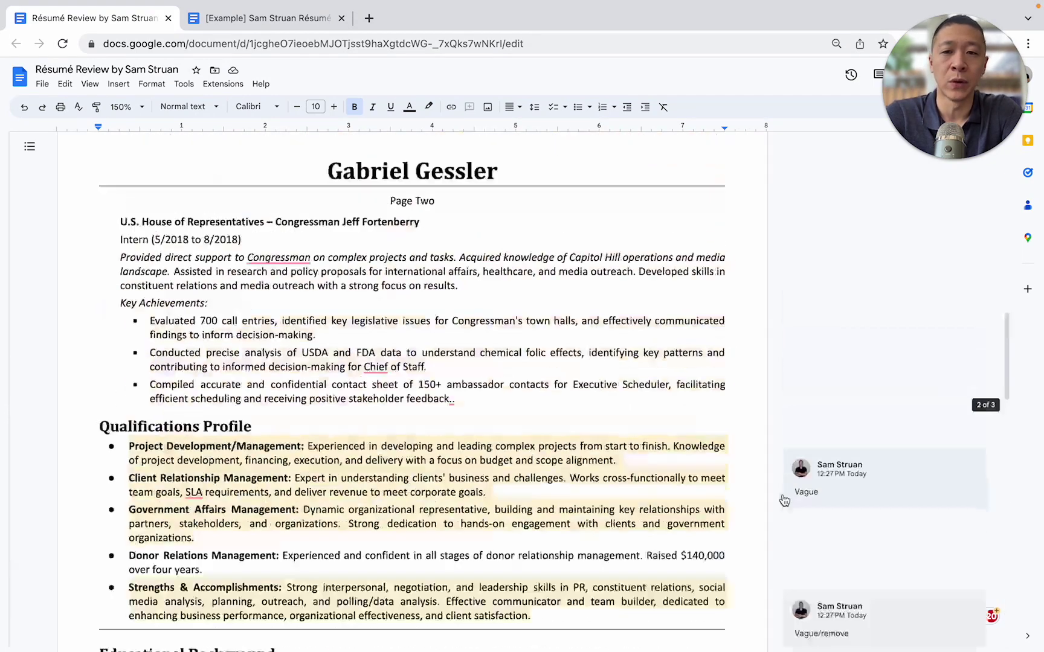
pyautogui.scroll(8, 661, 342)
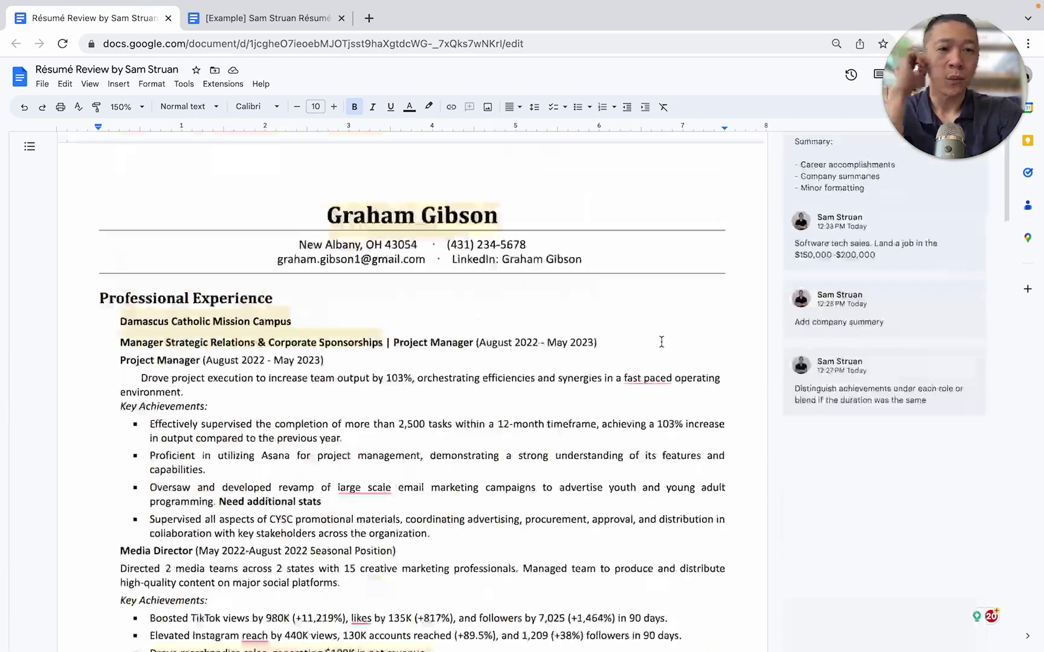
pyautogui.scroll(-2, 575, 393)
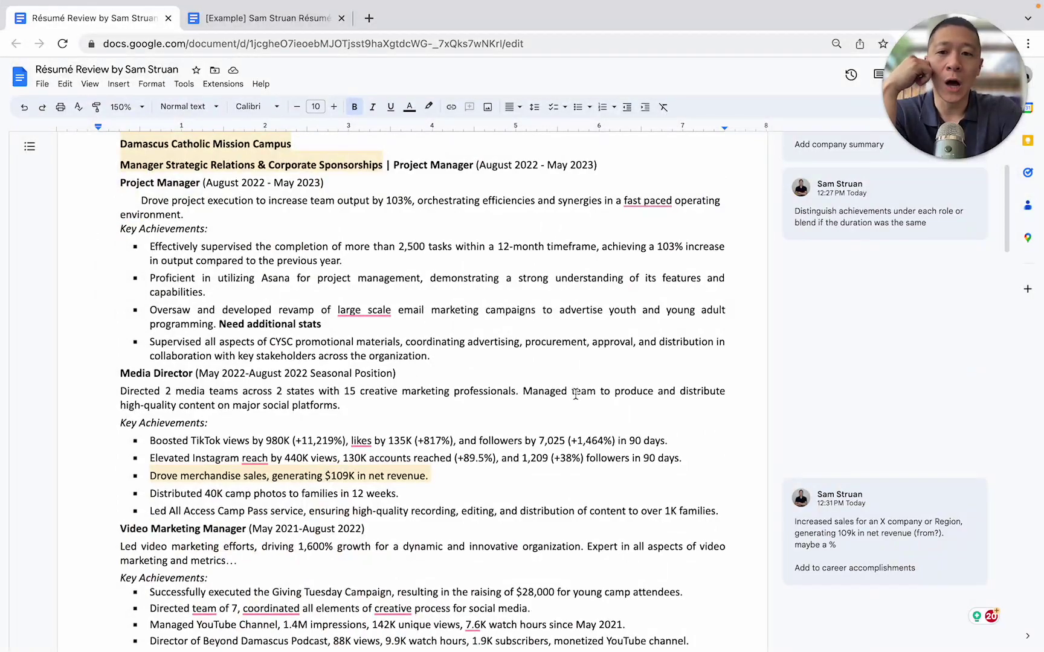
pyautogui.scroll(-9, 576, 394)
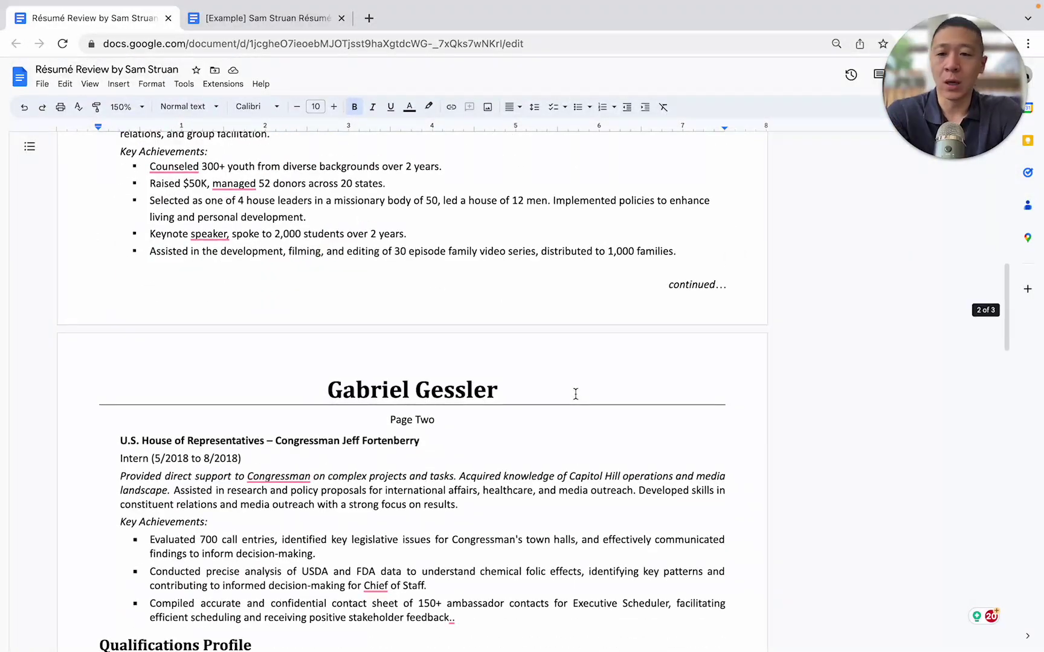
pyautogui.scroll(12, 576, 393)
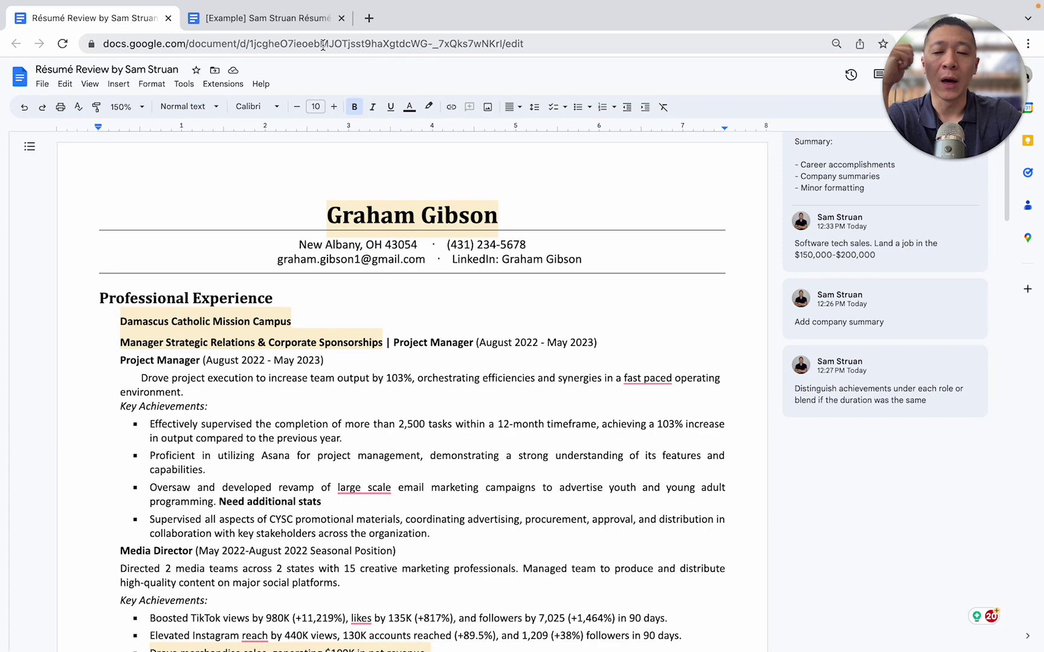
# - Switch to the [Example] Sam Struan Résumé tab, zoom to 90%, and click its header
pyautogui.click(265, 18)
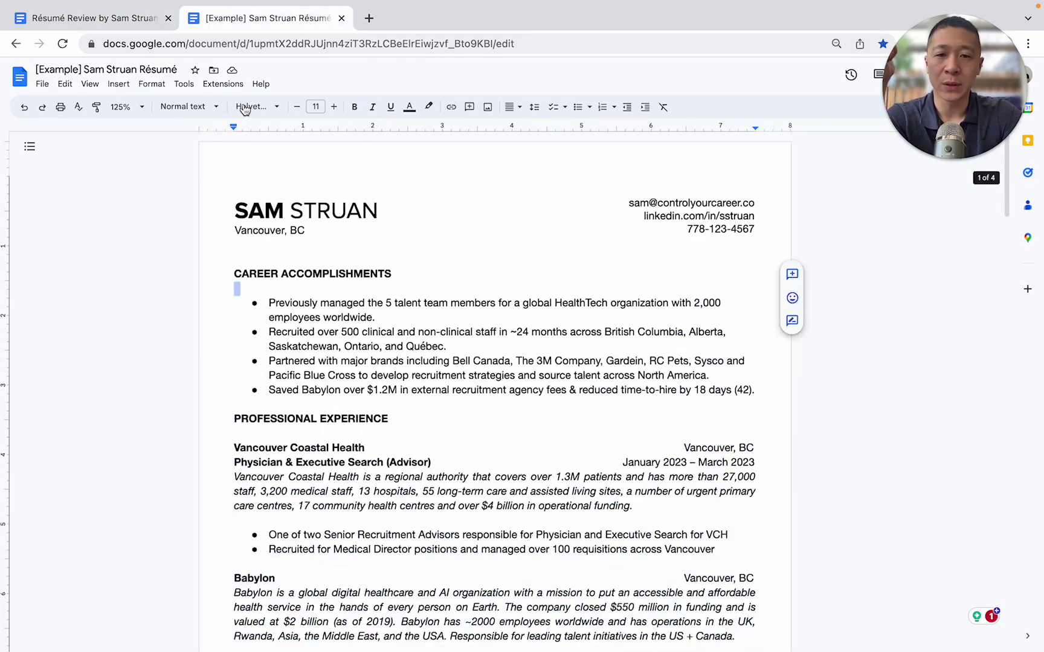
pyautogui.click(124, 106)
pyautogui.click(124, 193)
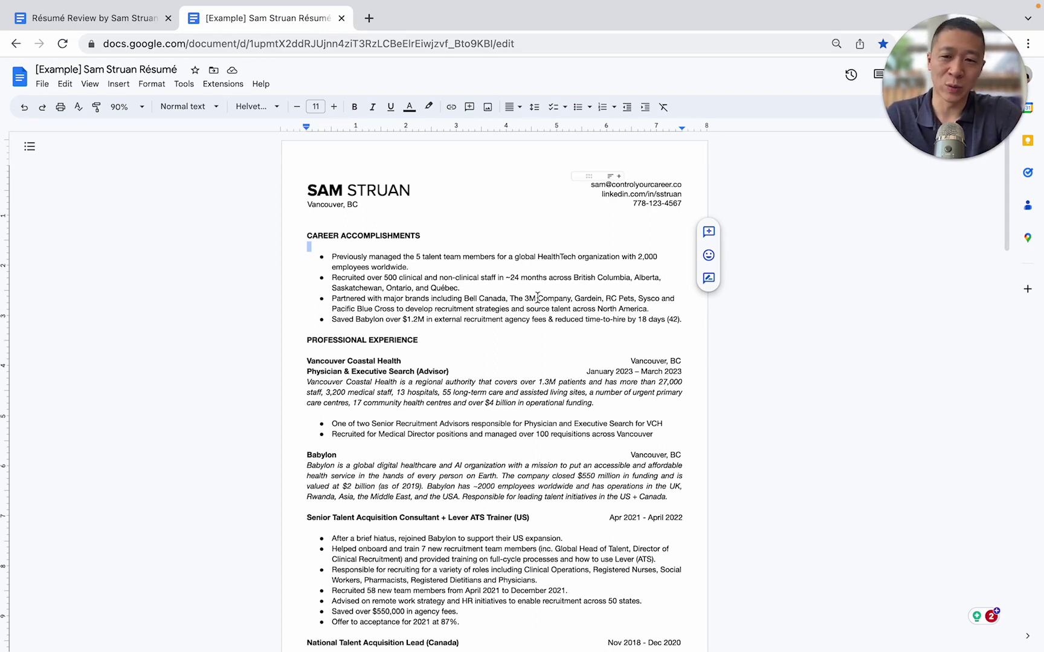
pyautogui.click(509, 222)
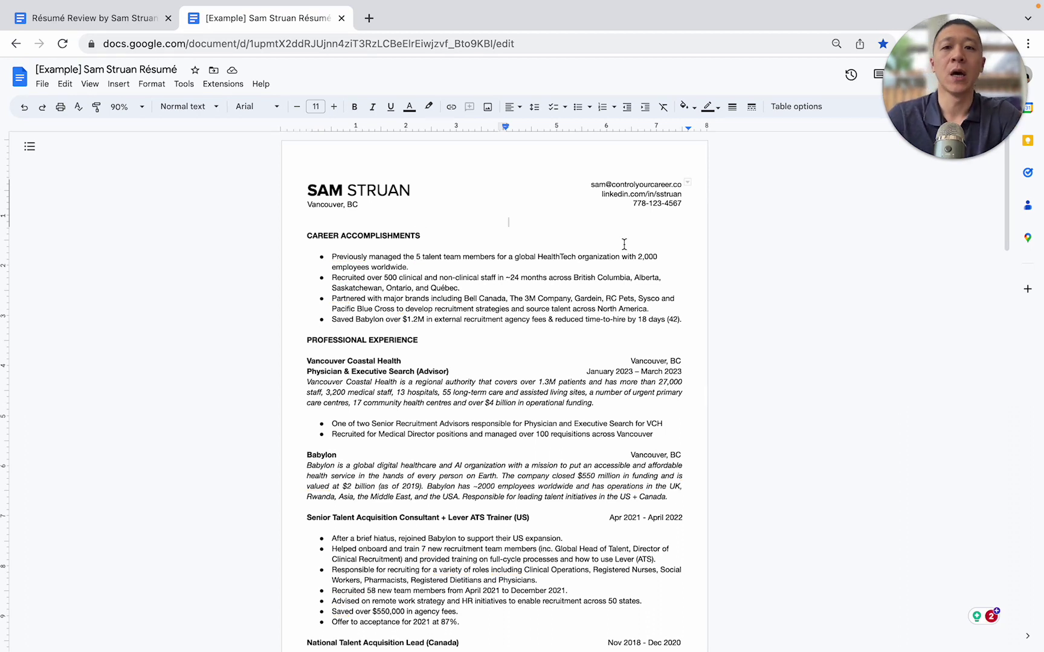
# - Return to the Résumé Review document and view it at 90% zoom
pyautogui.click(89, 18)
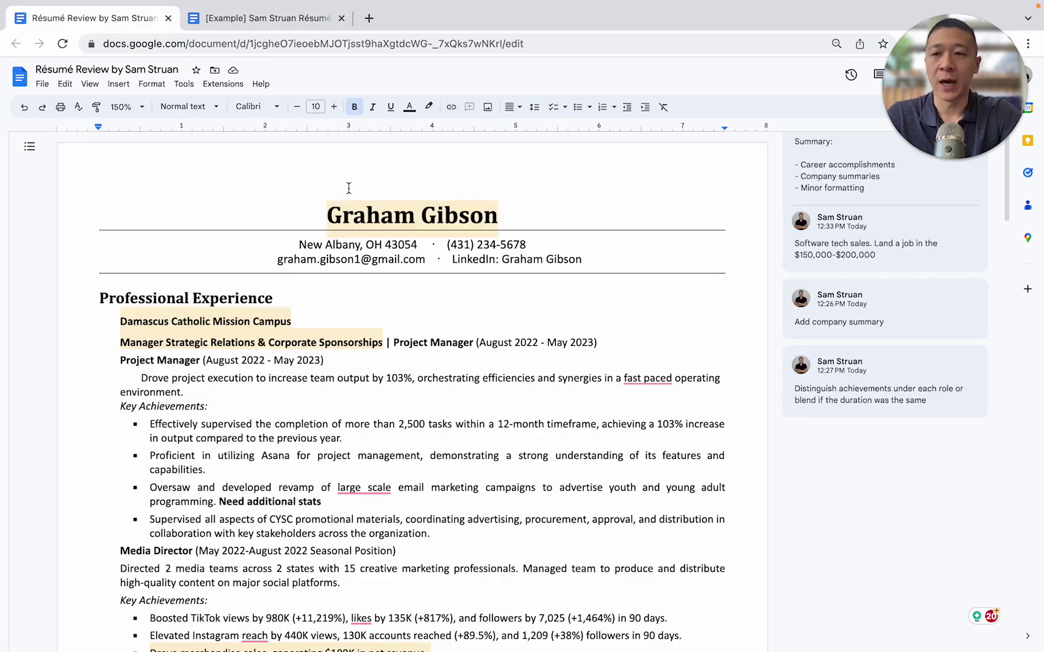
pyautogui.click(139, 109)
pyautogui.click(122, 193)
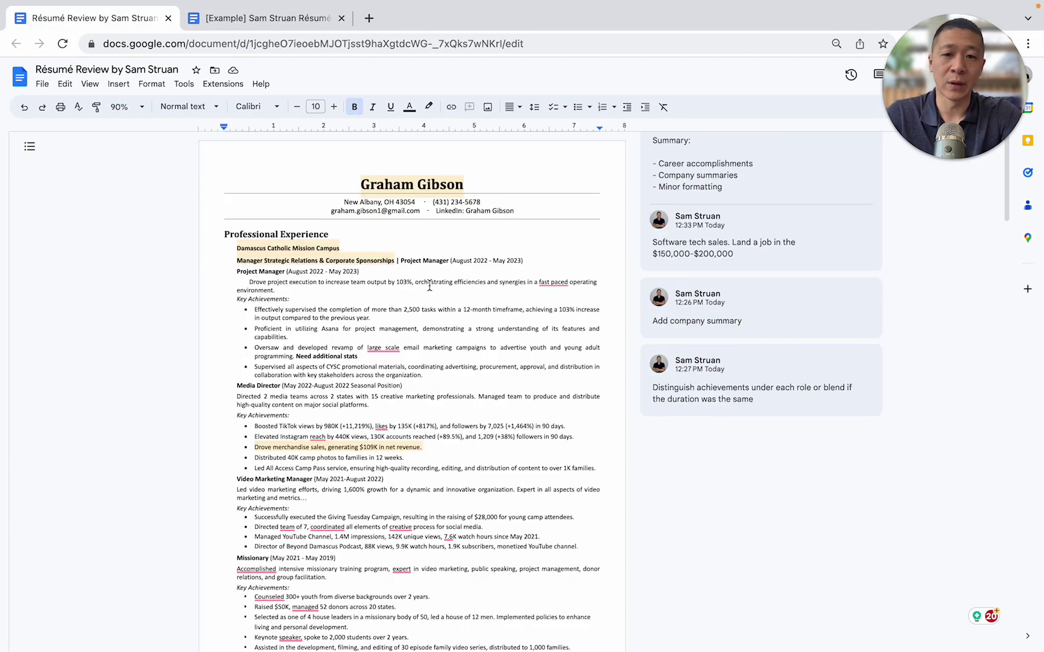
pyautogui.scroll(-10, 498, 422)
pyautogui.scroll(-5, 497, 422)
pyautogui.scroll(15, 504, 387)
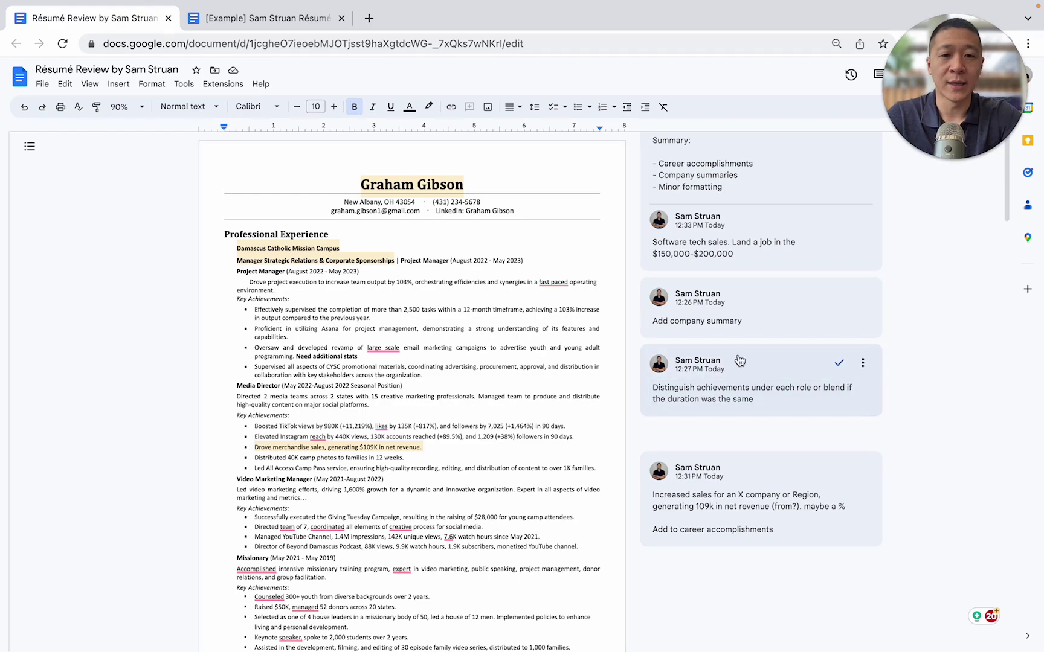
pyautogui.scroll(-10, 639, 383)
pyautogui.scroll(10, 632, 387)
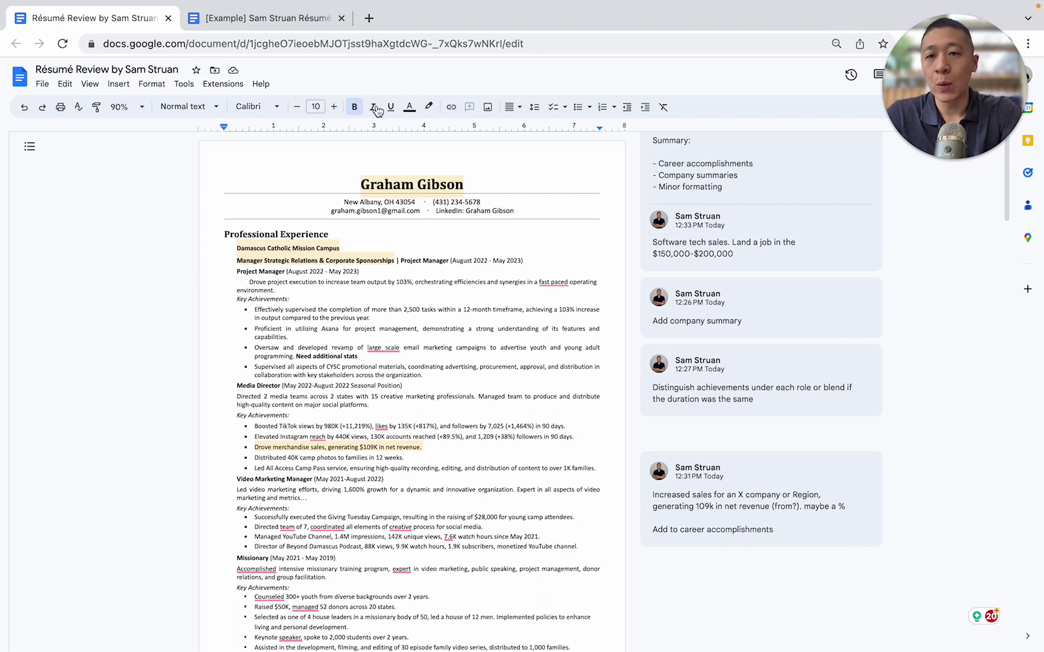
# - Raise the font size from 10 to 12 and set the zoom to 125%
pyautogui.click(334, 107)
pyautogui.click(334, 107)
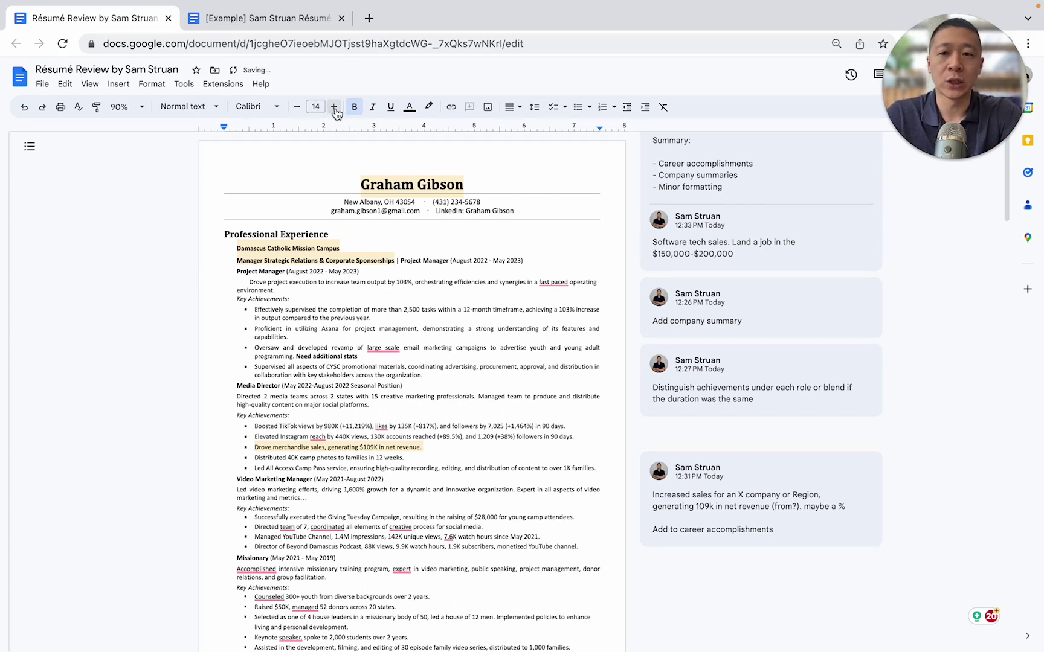
pyautogui.click(141, 107)
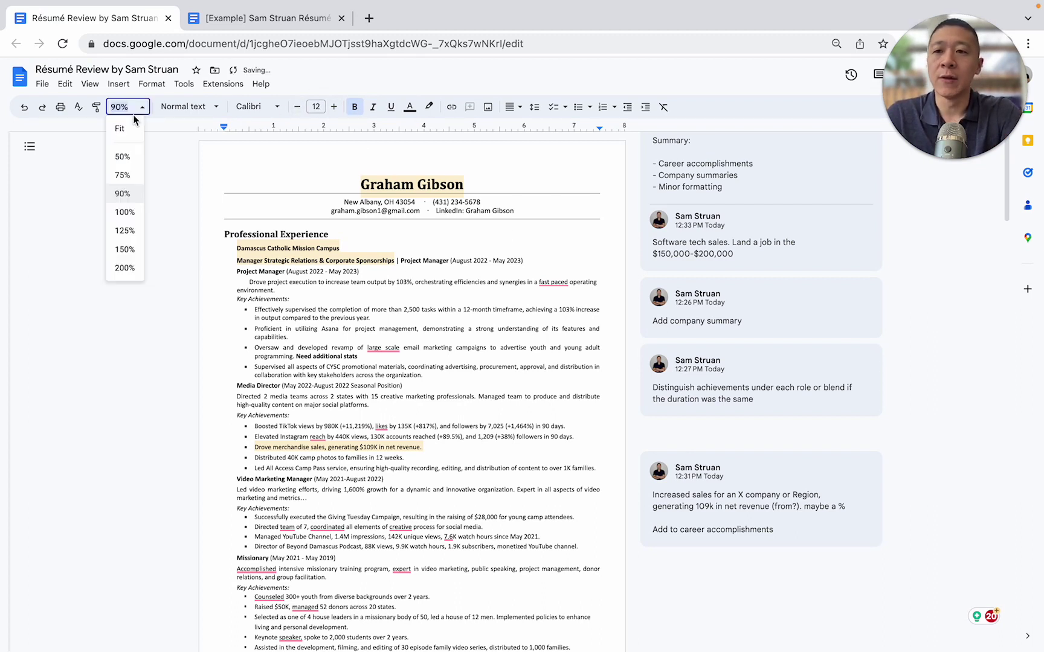
pyautogui.click(135, 233)
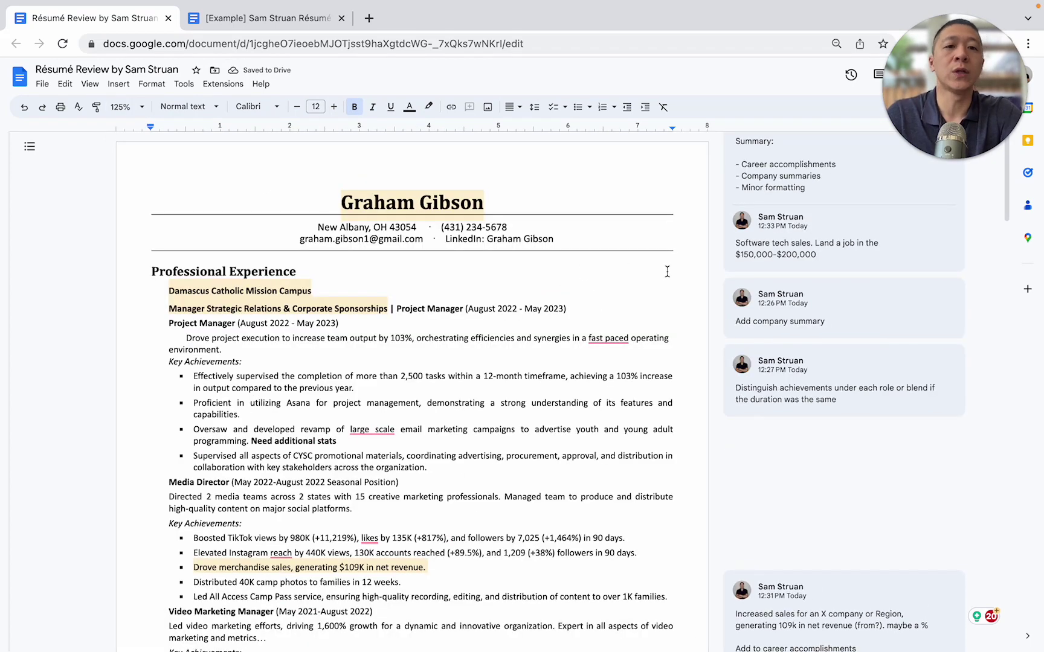